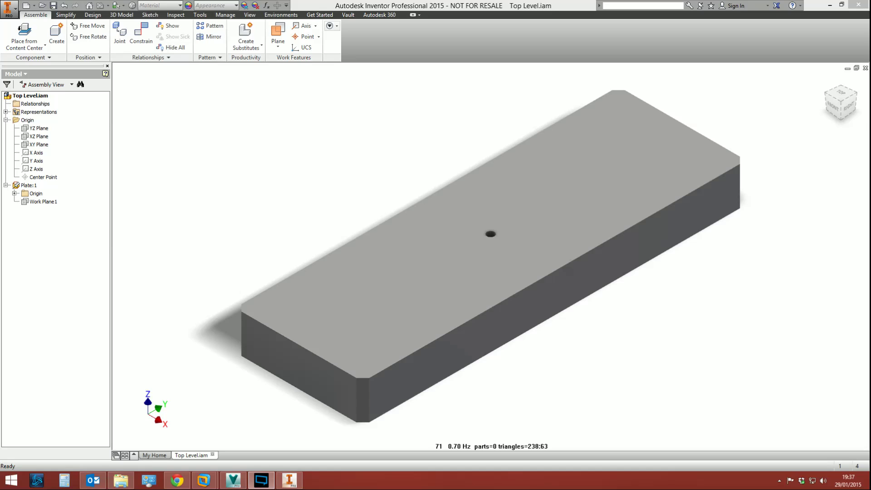
# Bring up the coolOrange threadModeler page on Autodesk Exchange Apps in the browser
pyautogui.click(177, 480)
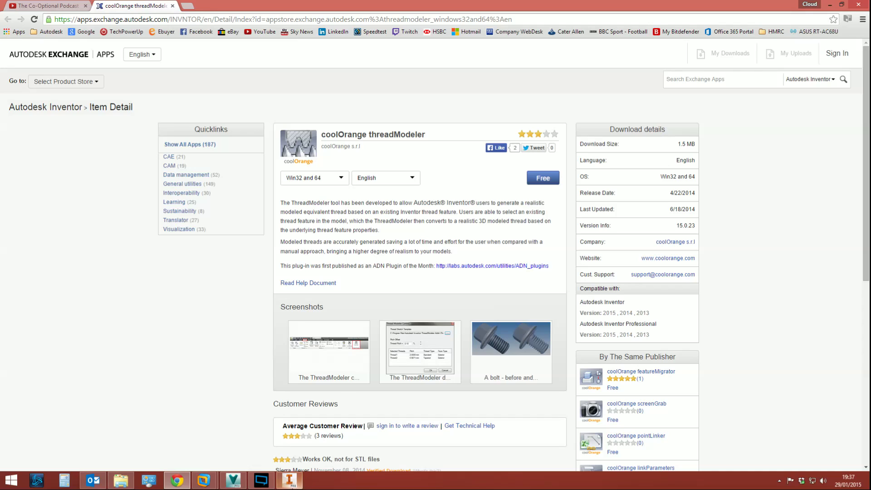
# Return to the Inventor assembly and check the installed apps in the Exchange App Manager, then cancel
pyautogui.moveTo(277, 487)
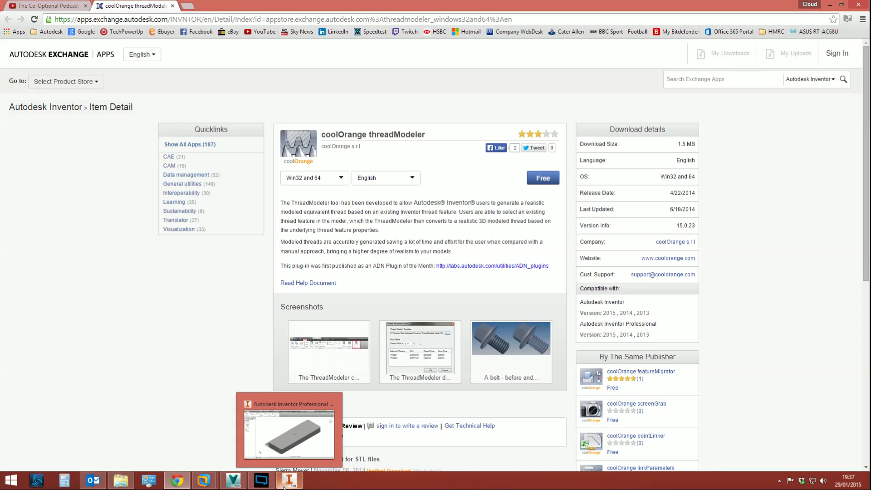
pyautogui.click(285, 485)
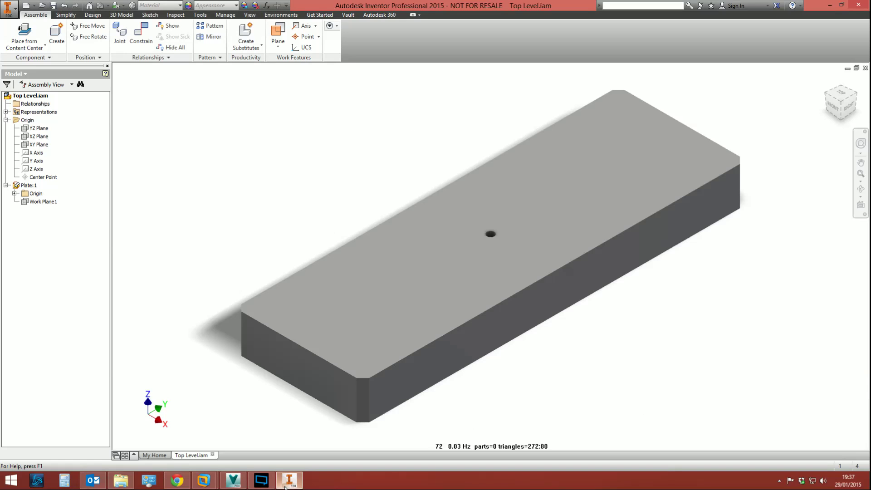
pyautogui.click(204, 16)
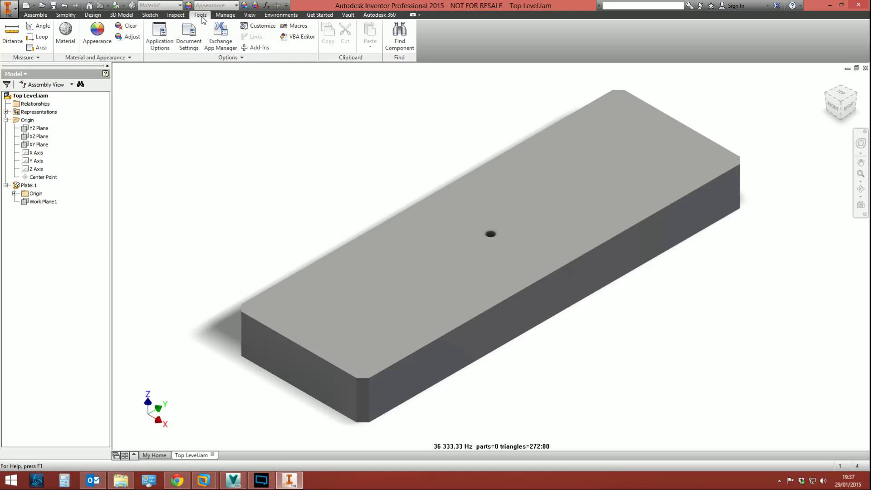
pyautogui.click(221, 35)
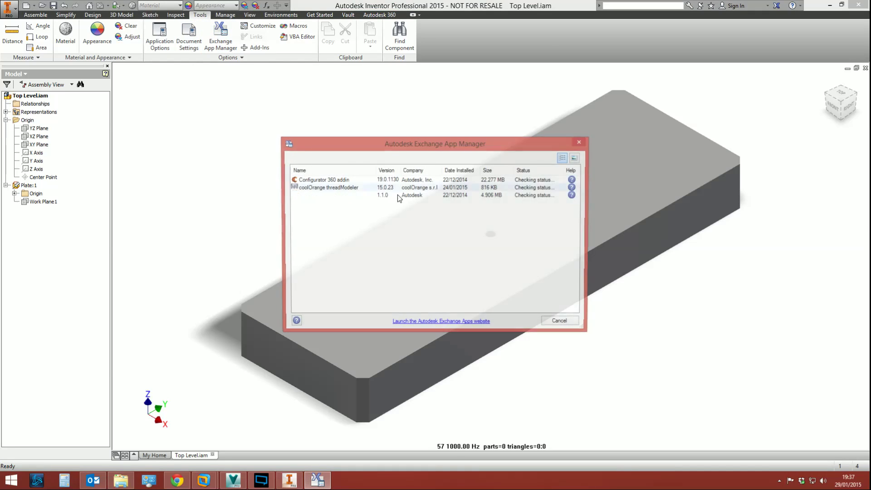
pyautogui.click(561, 323)
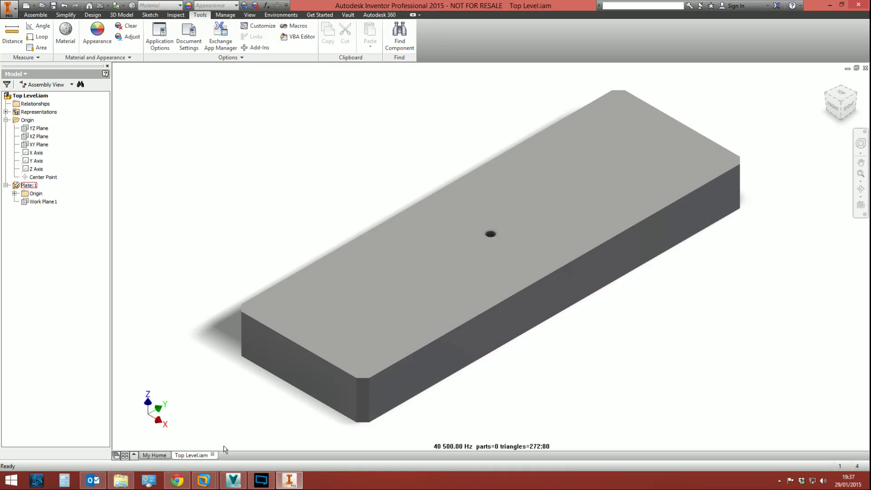
# Request the free coolOrange threadModeler download, then minimise the browser
pyautogui.click(179, 483)
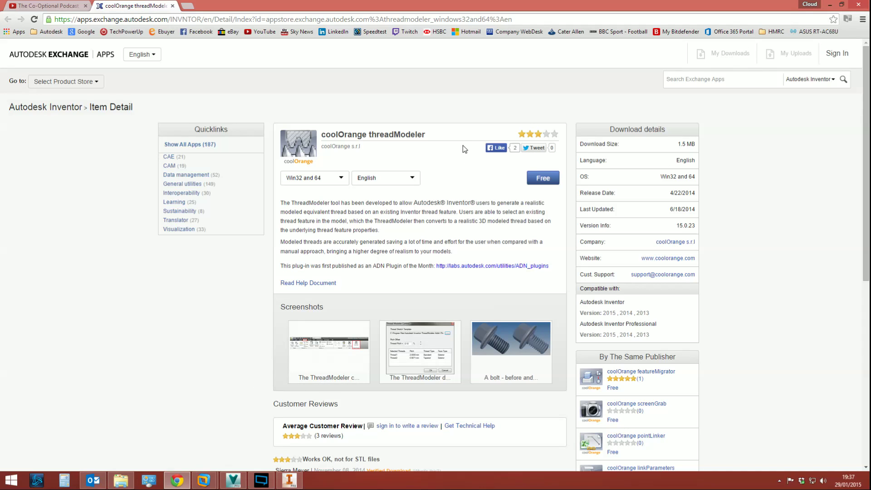
pyautogui.click(541, 180)
pyautogui.click(828, 7)
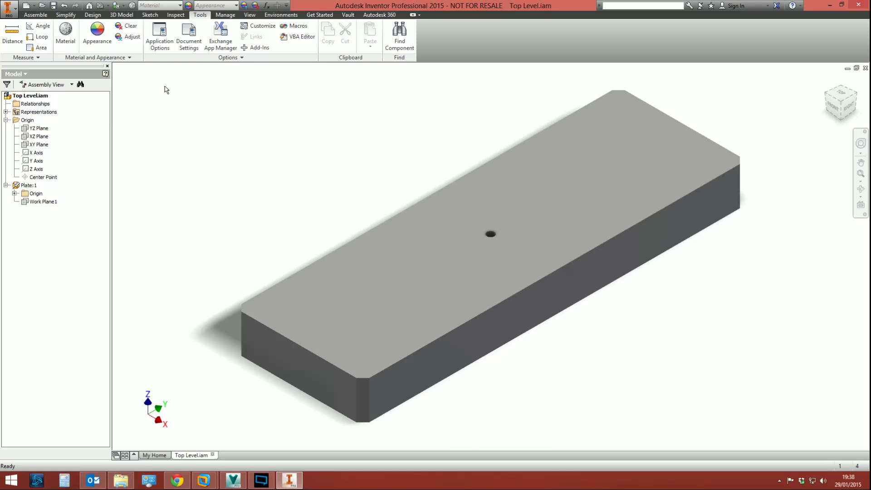
# Place a DIN 7984 M8 x 35 socket-head screw from Content Center beside the plate
pyautogui.click(35, 15)
pyautogui.click(24, 36)
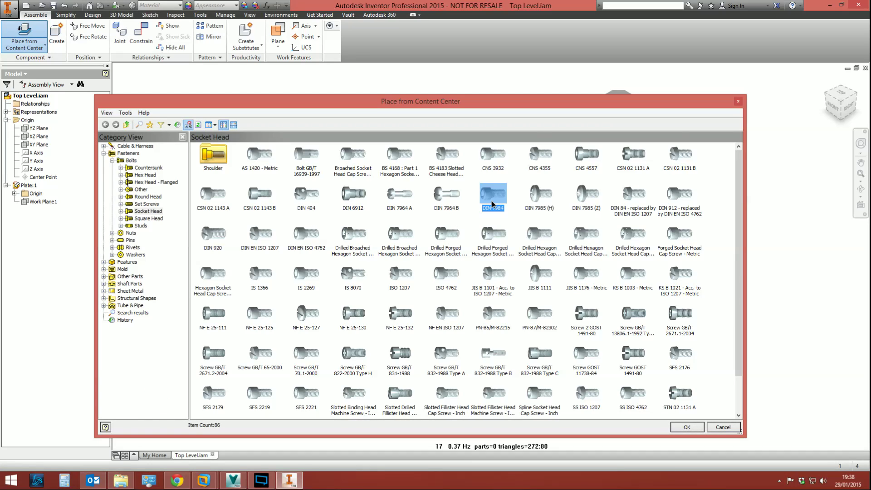
pyautogui.doubleClick(492, 195)
pyautogui.click(319, 153)
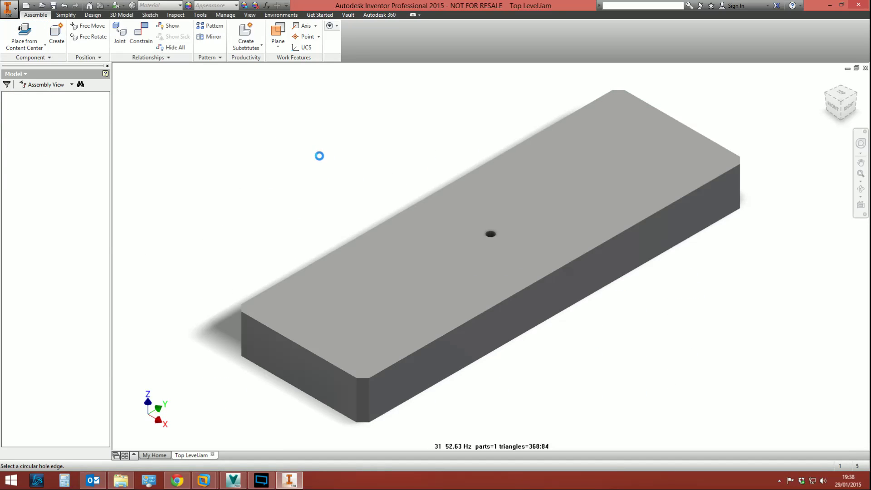
pyautogui.click(424, 209)
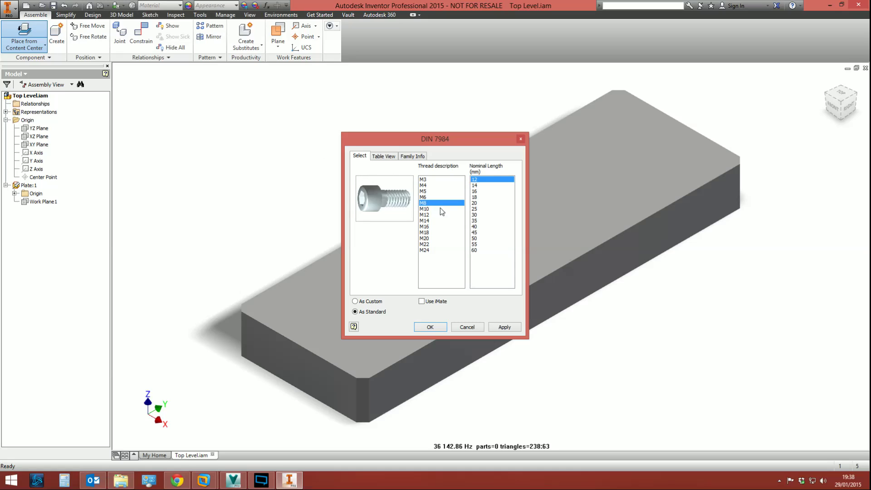
pyautogui.click(476, 220)
pyautogui.click(430, 327)
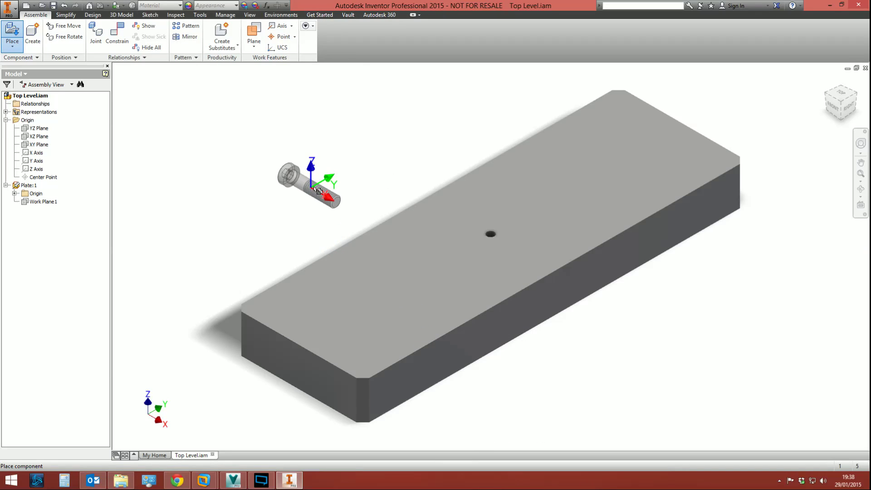
pyautogui.click(322, 177)
pyautogui.rightClick(252, 190)
pyautogui.click(316, 190)
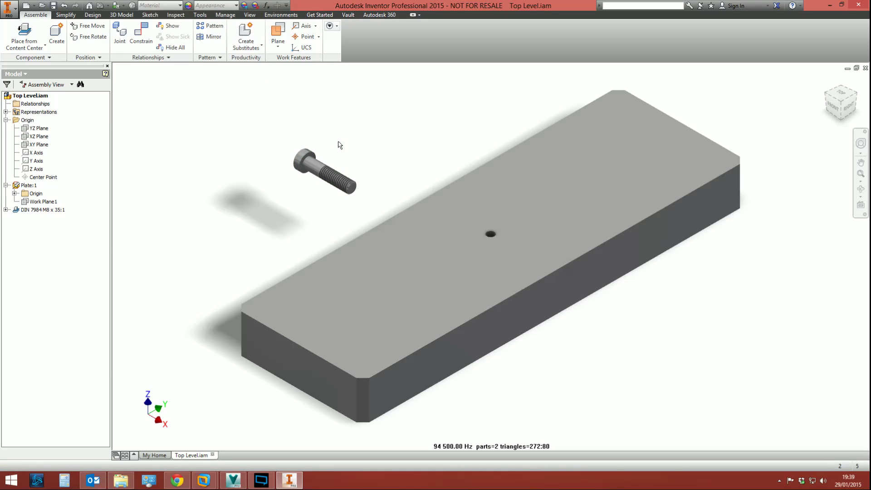
# Zoom and orbit around the DIN 7984 screw to inspect it
pyautogui.scroll(3, 333, 179)
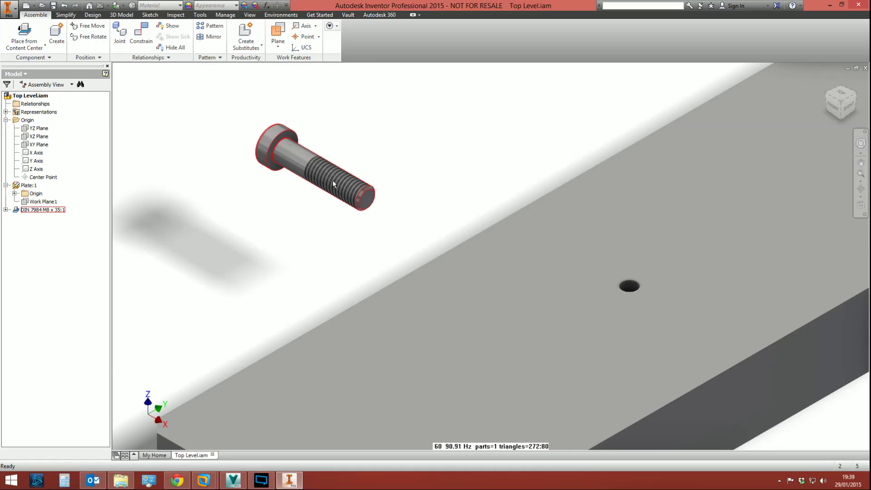
pyautogui.scroll(2, 333, 180)
pyautogui.press('F4')
pyautogui.moveTo(408, 213); pyautogui.dragTo(458, 229)
pyautogui.scroll(-5, 445, 232)
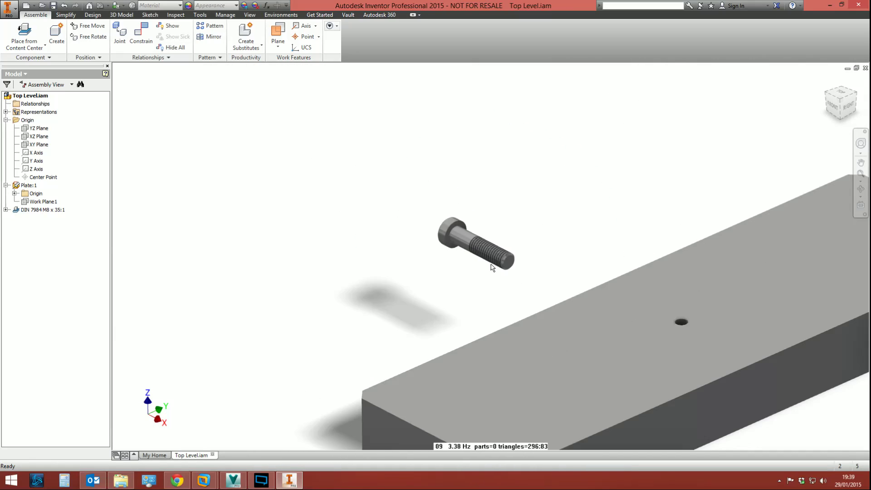
pyautogui.scroll(-3, 491, 268)
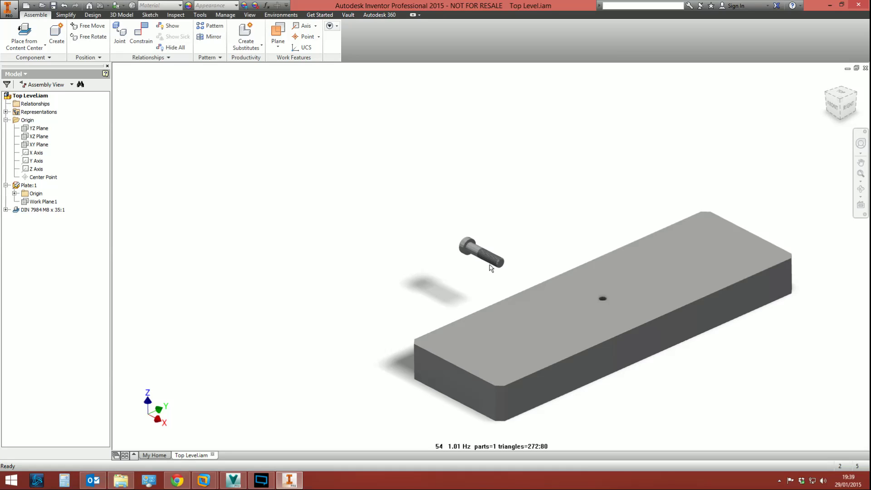
pyautogui.click(465, 250)
pyautogui.press('Delete')
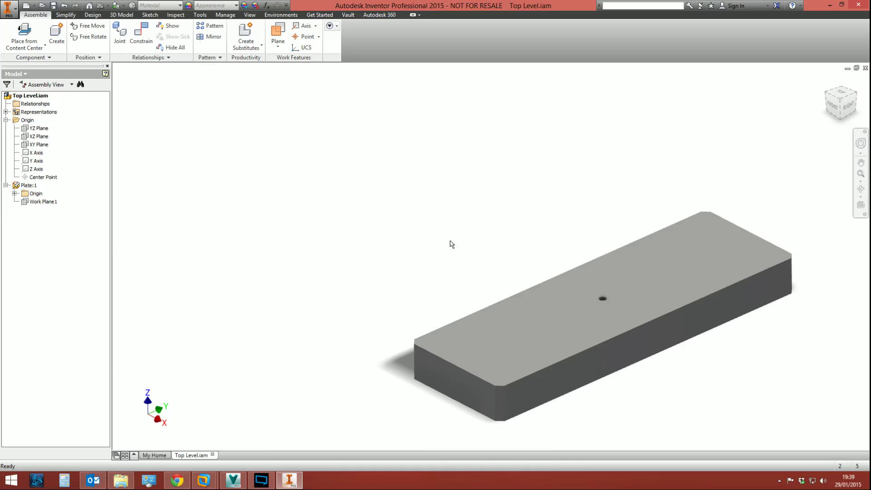
pyautogui.moveTo(481, 243); pyautogui.dragTo(291, 175, button='middle')
pyautogui.scroll(2, 322, 202)
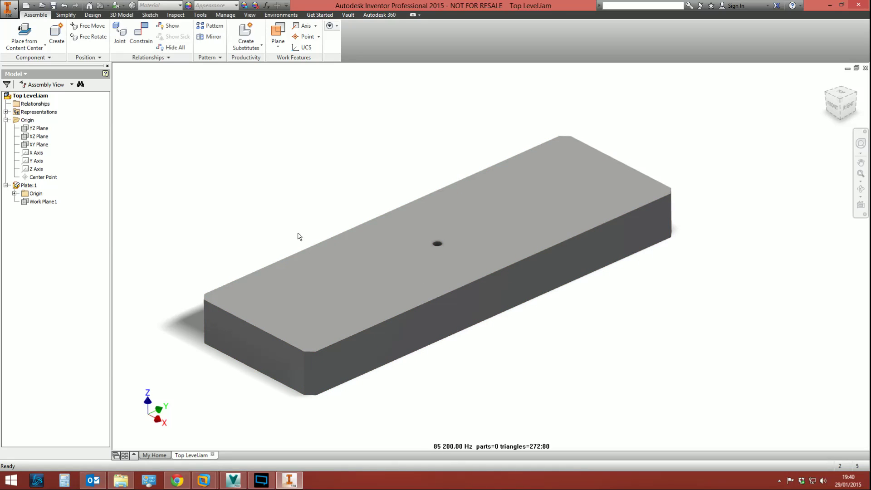
pyautogui.click(362, 246)
pyautogui.rightClick(361, 243)
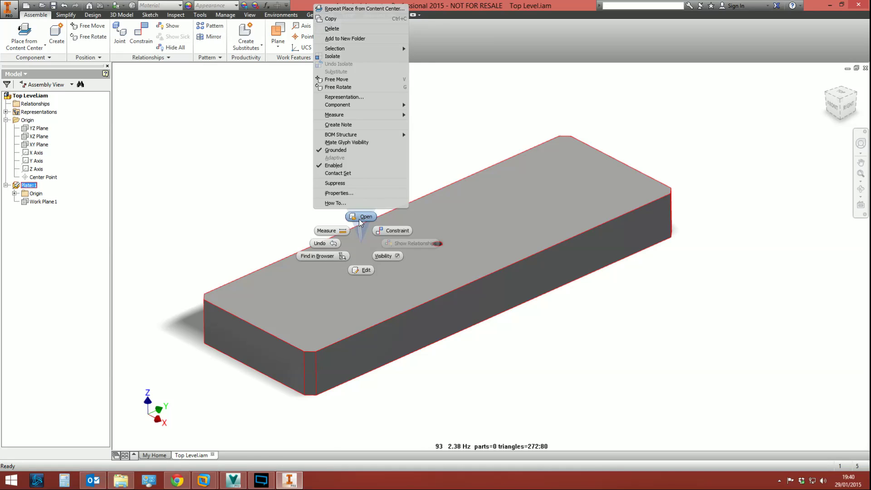
# Open Plate.ipt and review the Hole1 feature settings, cancelling without changes
pyautogui.click(362, 228)
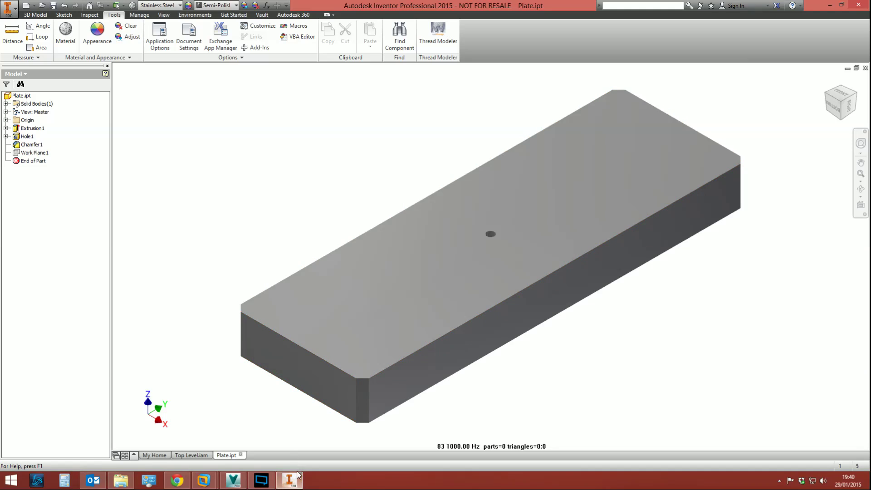
pyautogui.moveTo(297, 486)
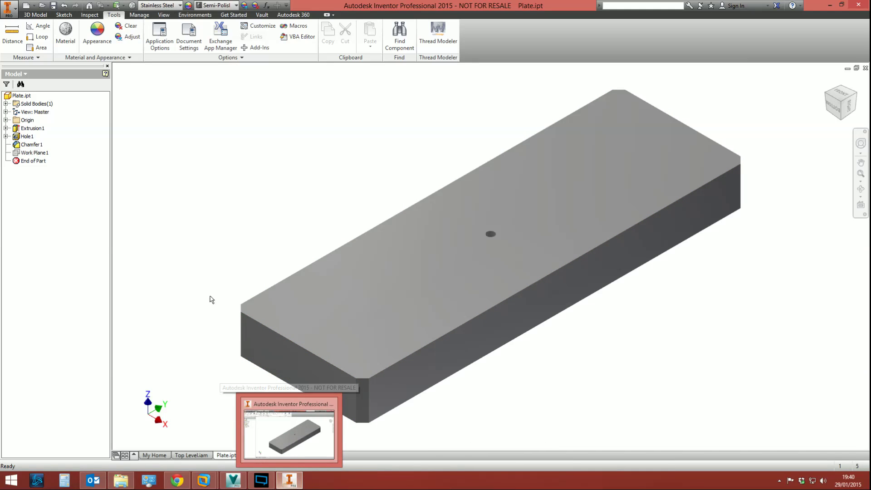
pyautogui.rightClick(26, 137)
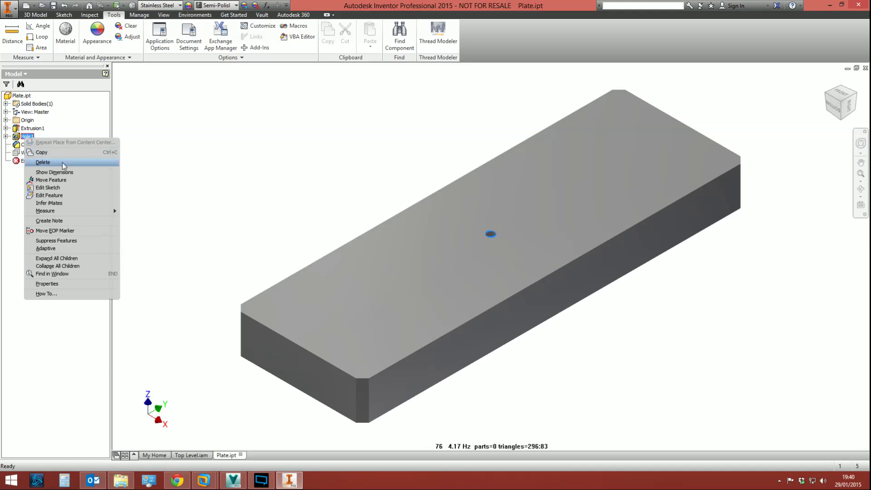
pyautogui.click(70, 195)
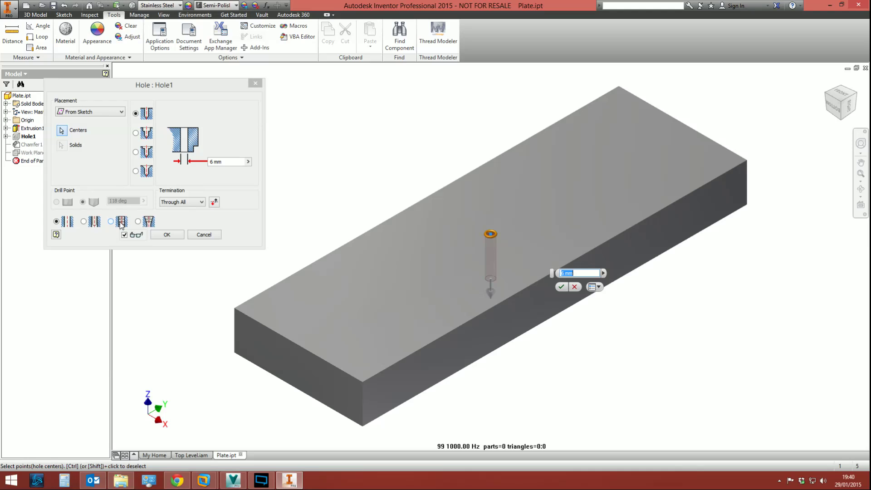
pyautogui.click(202, 235)
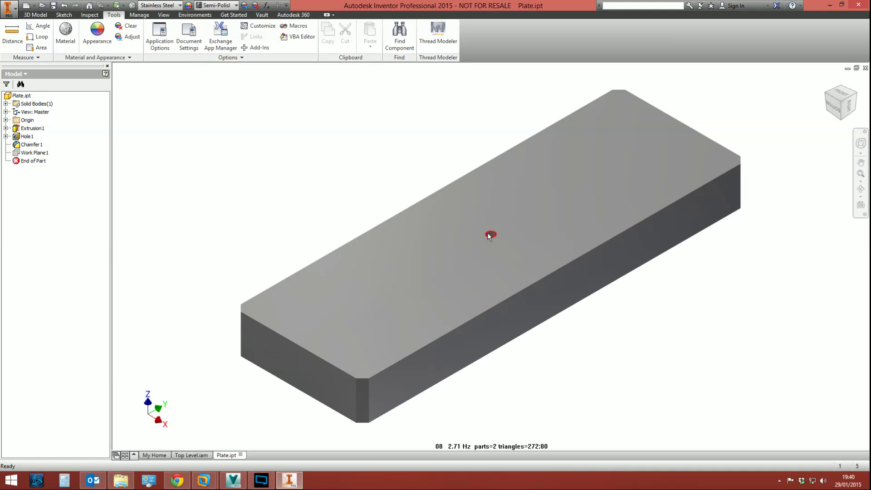
pyautogui.click(36, 15)
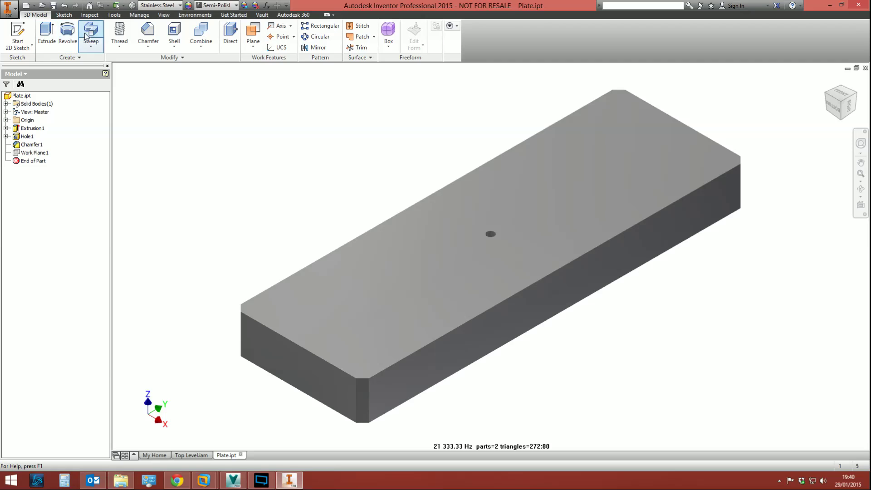
# Add an ISO Metric profile M6x1 thread to the plate's hole face
pyautogui.click(119, 34)
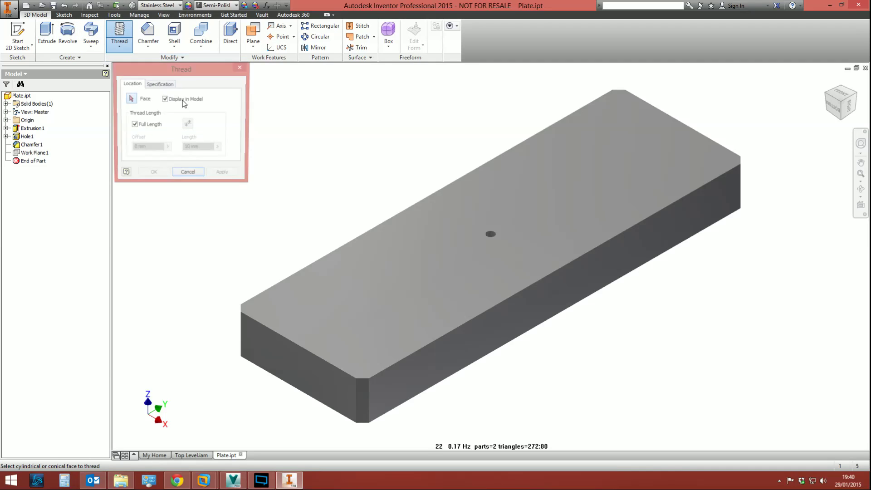
pyautogui.click(492, 237)
pyautogui.click(160, 84)
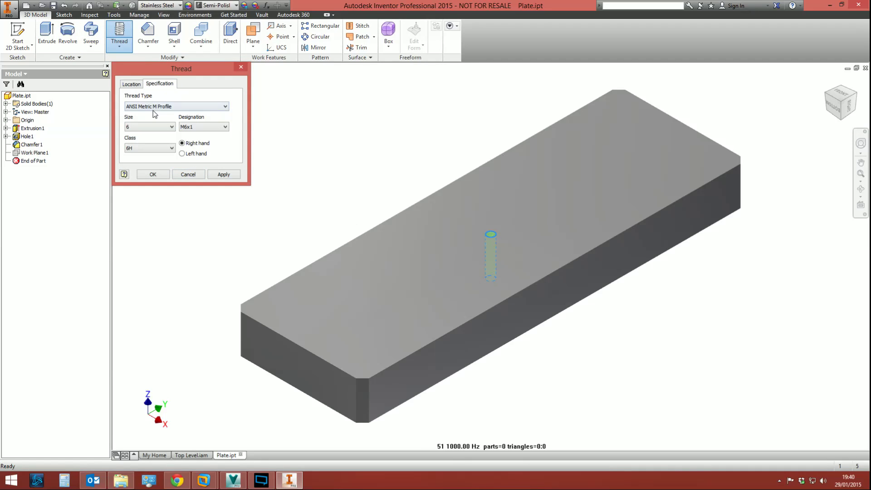
pyautogui.click(153, 108)
pyautogui.click(151, 131)
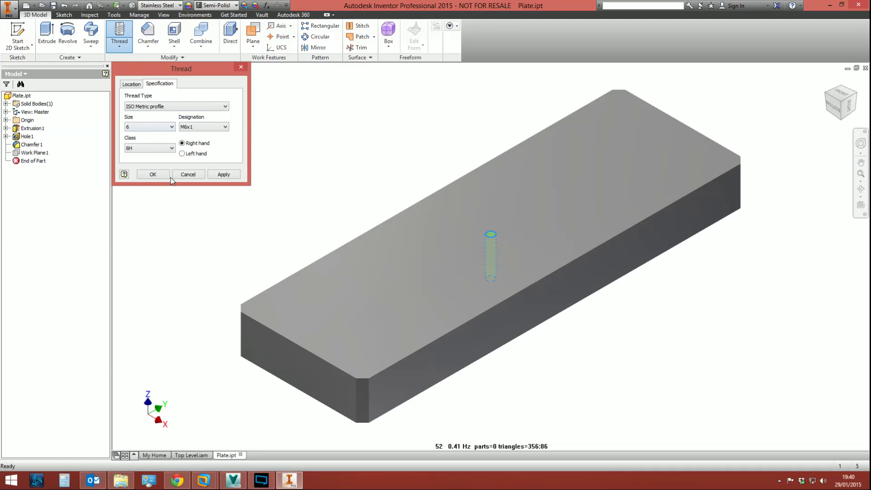
pyautogui.click(153, 173)
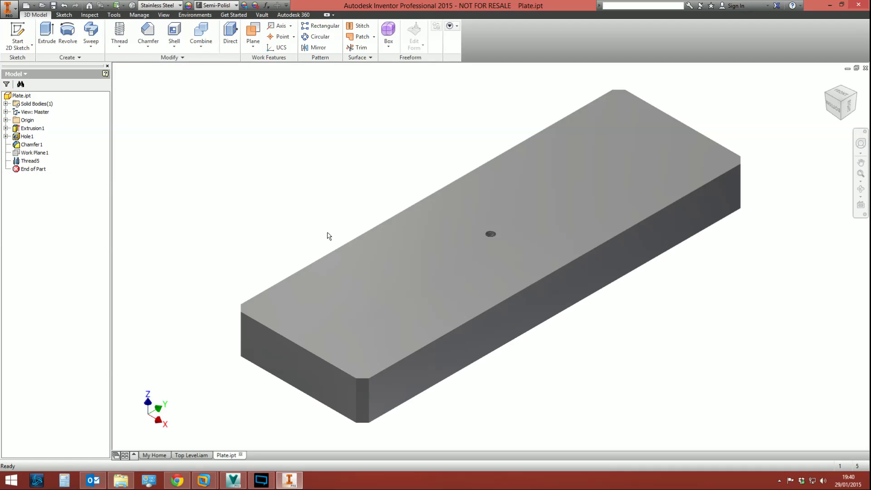
# Zoom in to inspect the tapped hole, then show the Tools ribbon with the threadModeler add-in
pyautogui.scroll(5, 513, 258)
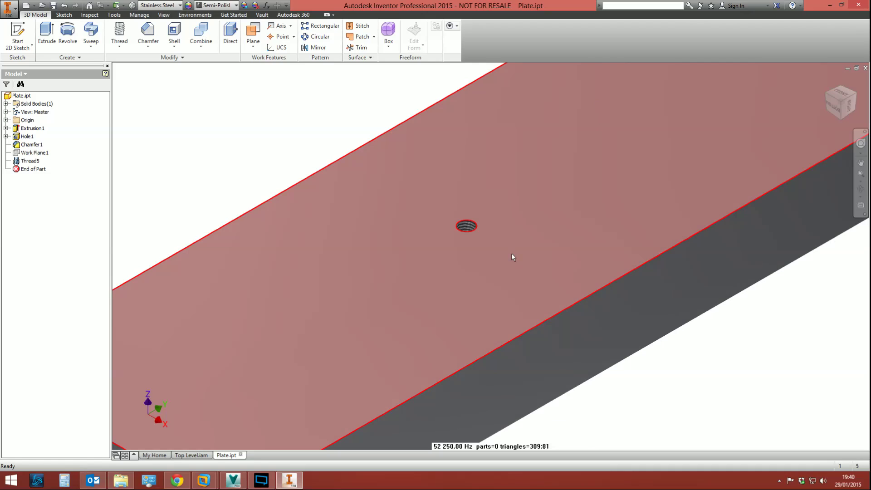
pyautogui.scroll(3, 394, 263)
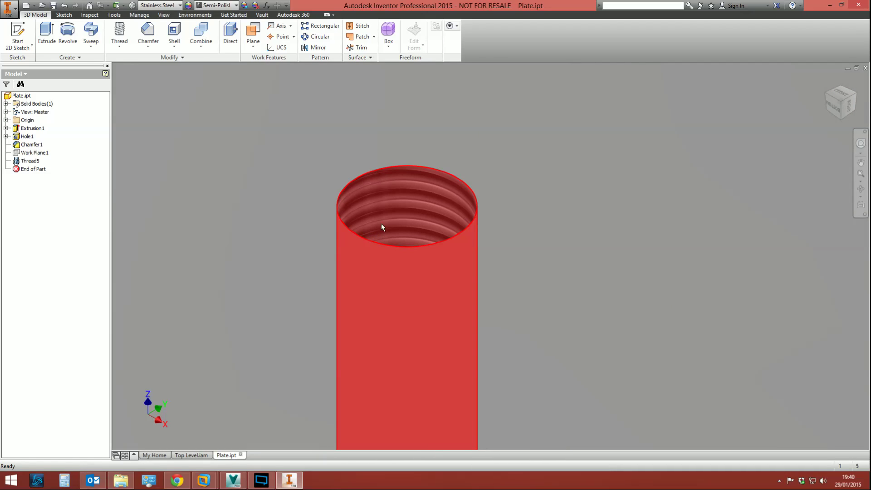
pyautogui.scroll(-5, 389, 220)
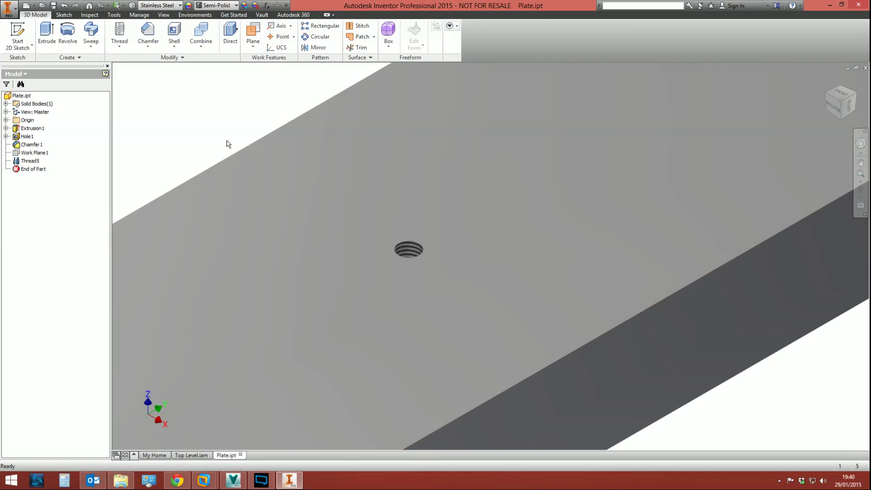
pyautogui.scroll(-2, 297, 250)
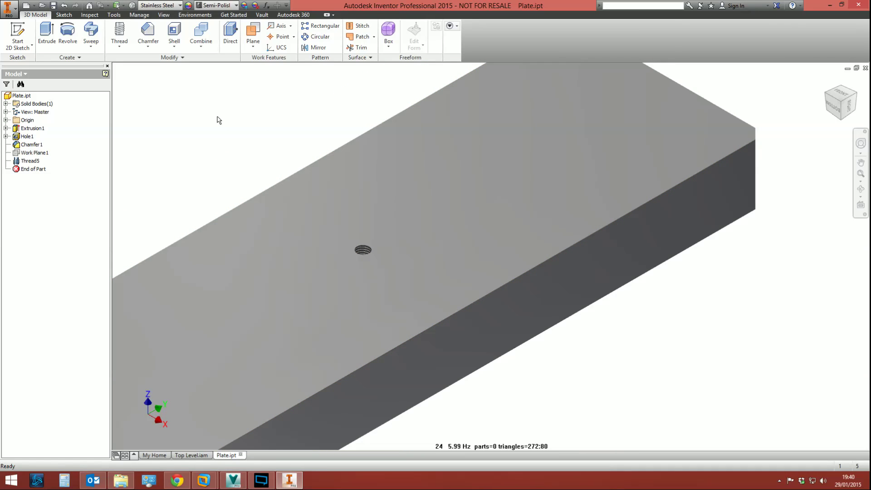
pyautogui.click(113, 17)
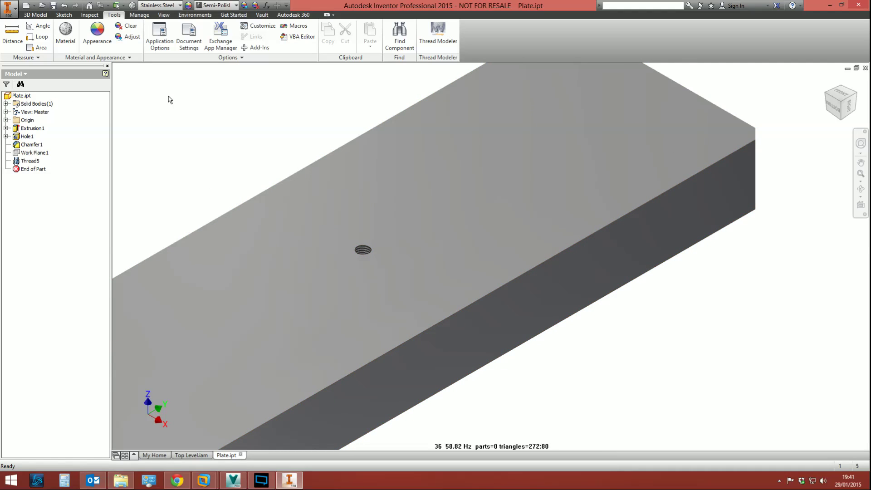
# Model Thread5 as a real helical thread with threadModeler, adding Revolution4 and Coil4
pyautogui.click(438, 41)
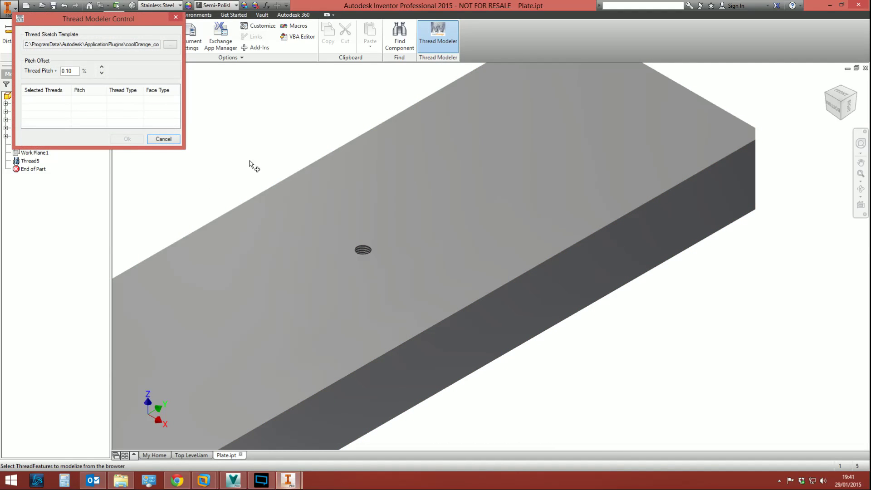
pyautogui.moveTo(127, 16); pyautogui.dragTo(267, 78)
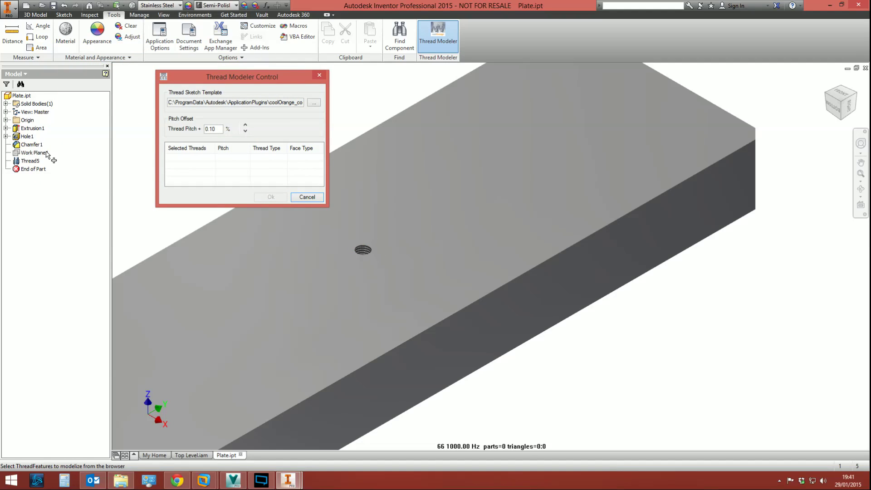
pyautogui.click(30, 161)
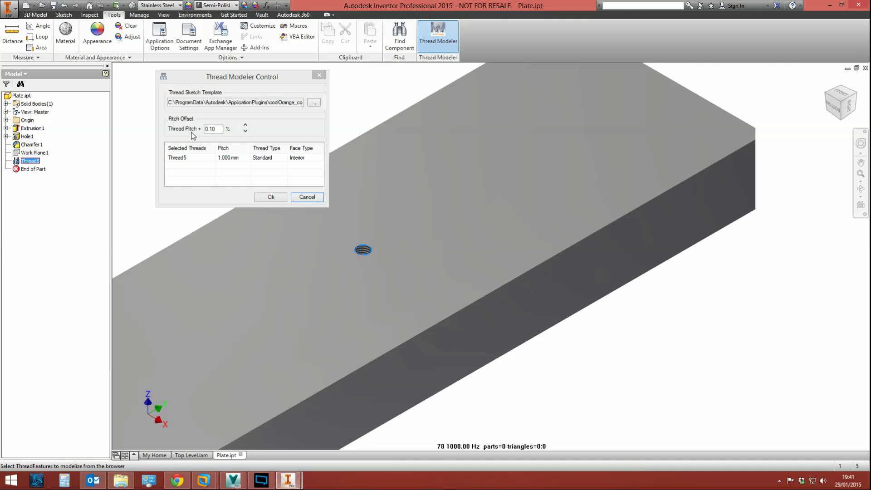
pyautogui.click(268, 199)
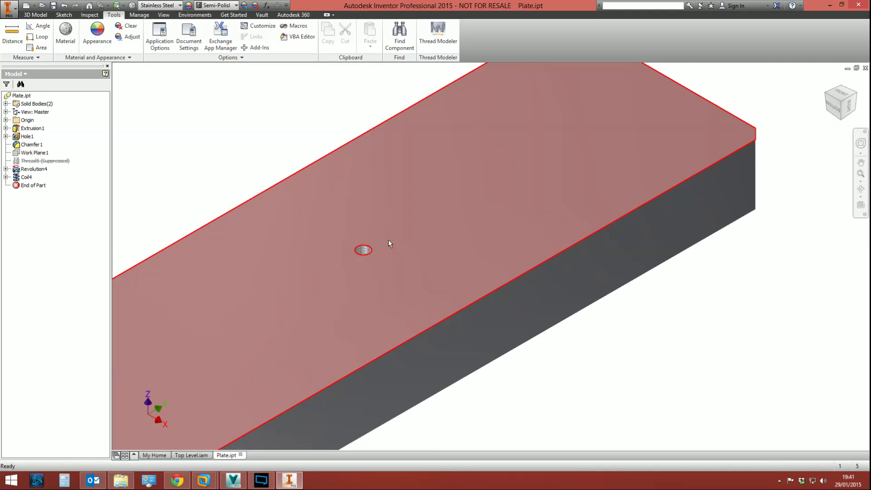
# Orbit and zoom to inspect the modelled thread, then close Plate.ipt to return to Top Level.iam
pyautogui.scroll(6, 367, 249)
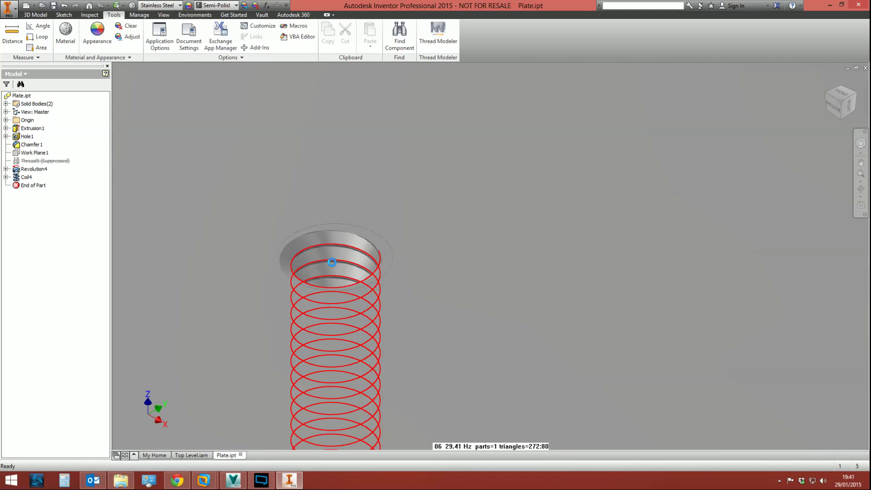
pyautogui.keyDown('shift'); pyautogui.moveTo(331, 263); pyautogui.dragTo(398, 233, button='middle'); pyautogui.keyUp('shift')
pyautogui.scroll(-3, 463, 330)
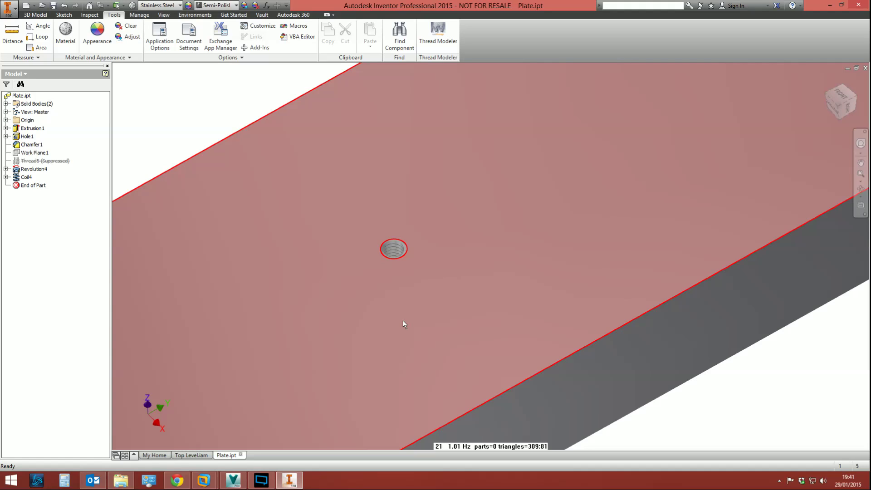
pyautogui.press('Escape')
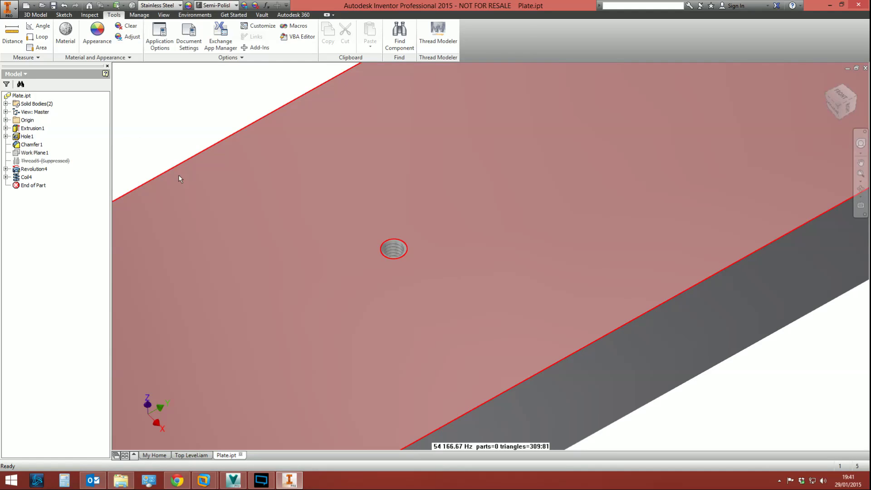
pyautogui.scroll(-3, 207, 109)
pyautogui.scroll(-4, 214, 118)
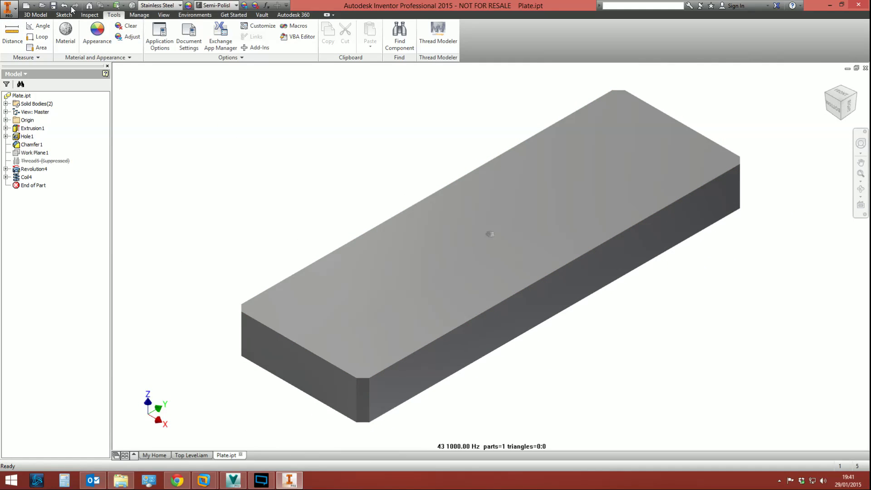
pyautogui.press('F2')
pyautogui.click(241, 455)
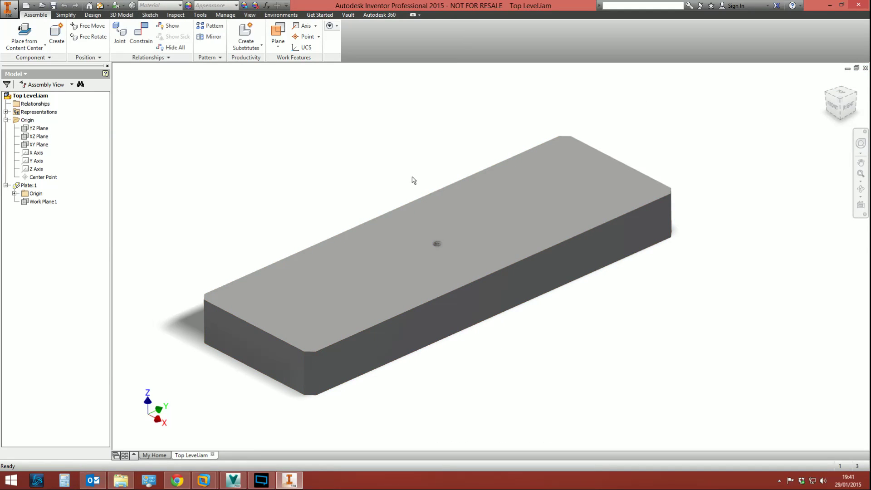
# Open the Content Center library and pick the ISO 4762 socket head bolt
pyautogui.click(20, 30)
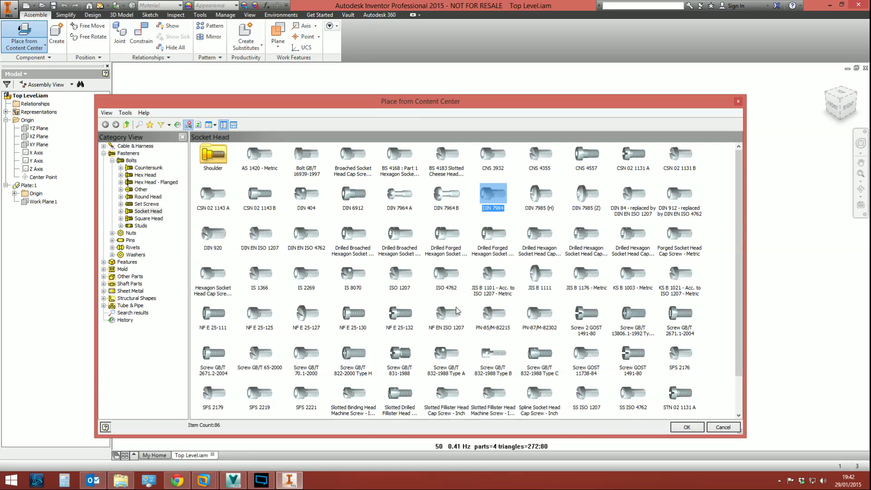
pyautogui.click(442, 288)
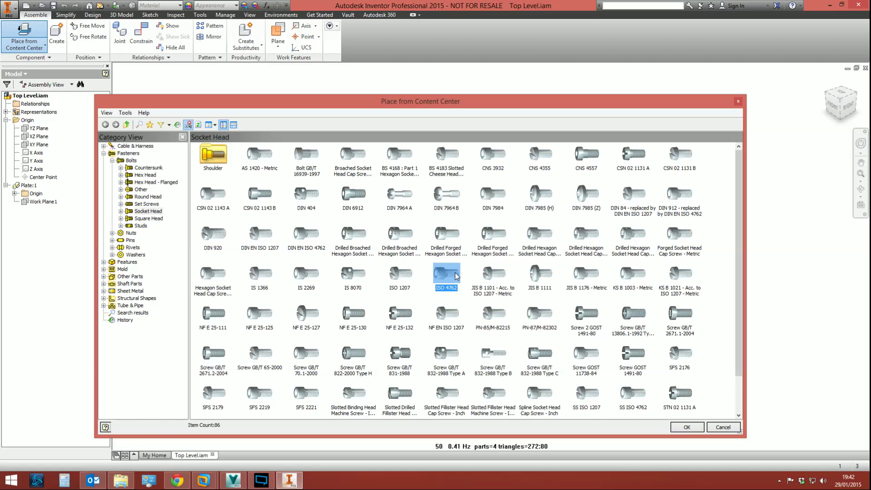
# Start placing the ISO 4762 bolt and change its size to M6 x 20
pyautogui.doubleClick(455, 277)
pyautogui.rightClick(328, 174)
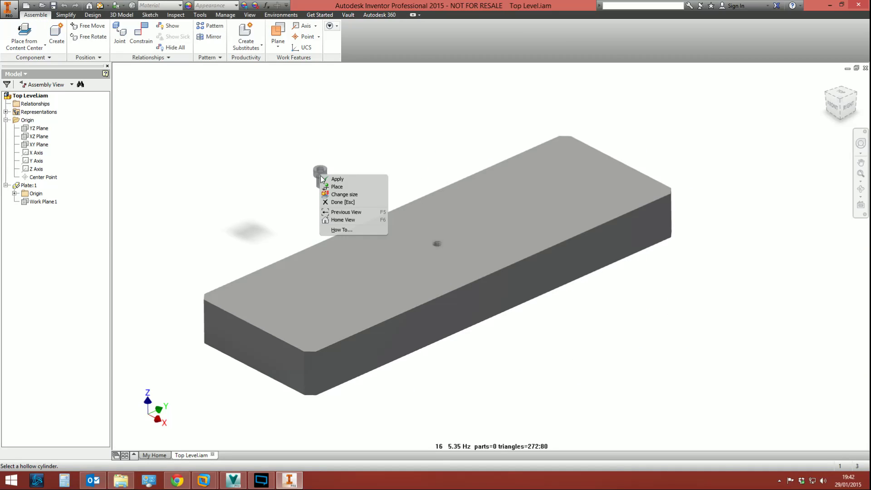
pyautogui.click(355, 200)
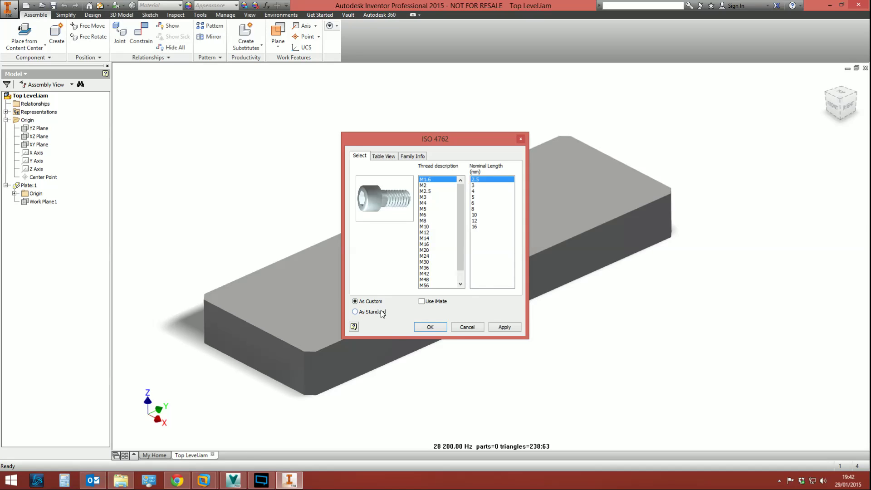
pyautogui.click(426, 214)
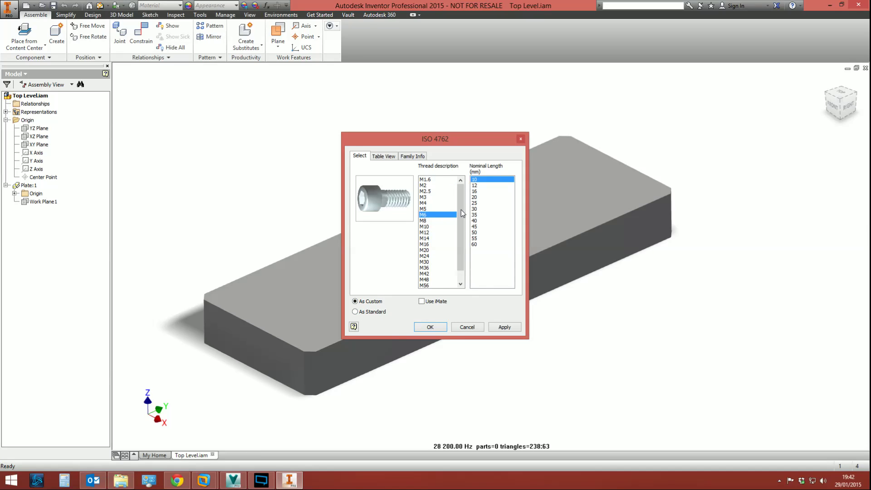
pyautogui.click(481, 197)
pyautogui.click(440, 326)
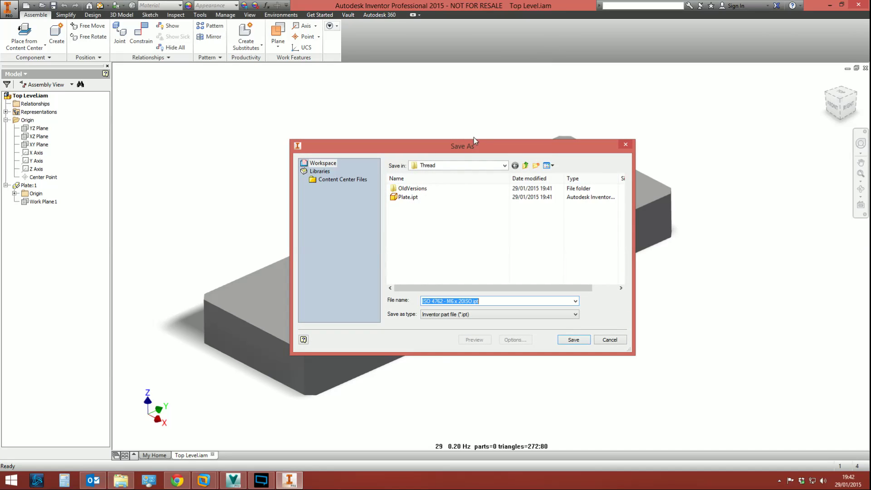
# Save the bolt part and place a single instance beside the plate
pyautogui.click(573, 339)
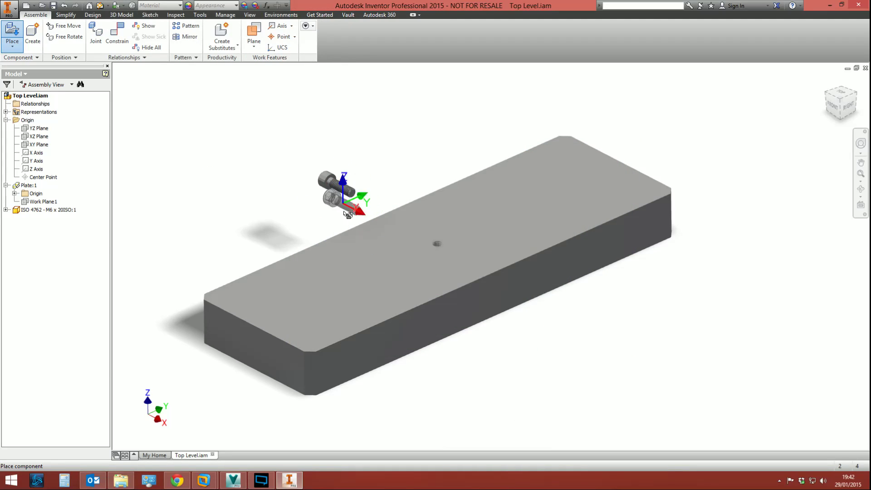
pyautogui.rightClick(347, 209)
pyautogui.click(367, 219)
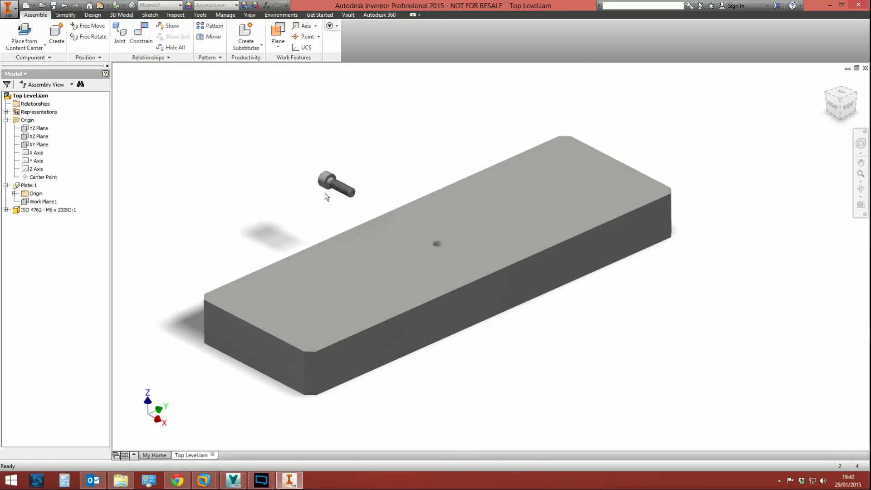
pyautogui.scroll(5, 331, 190)
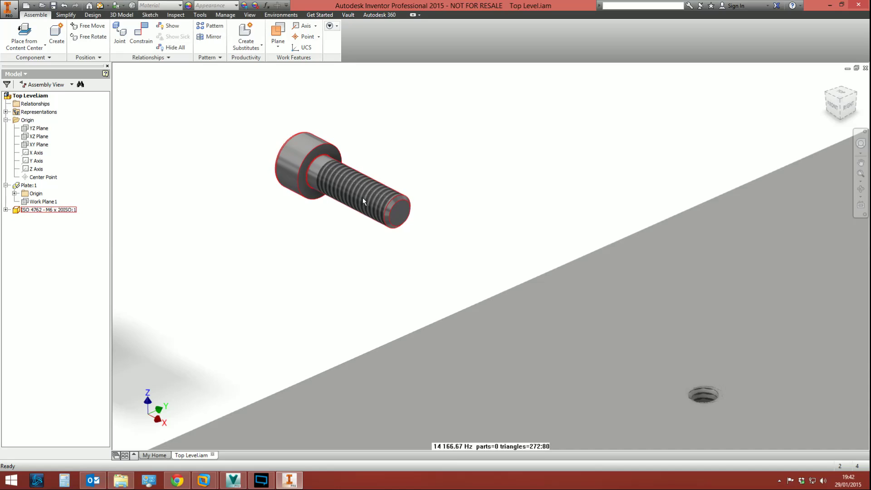
pyautogui.scroll(3, 335, 199)
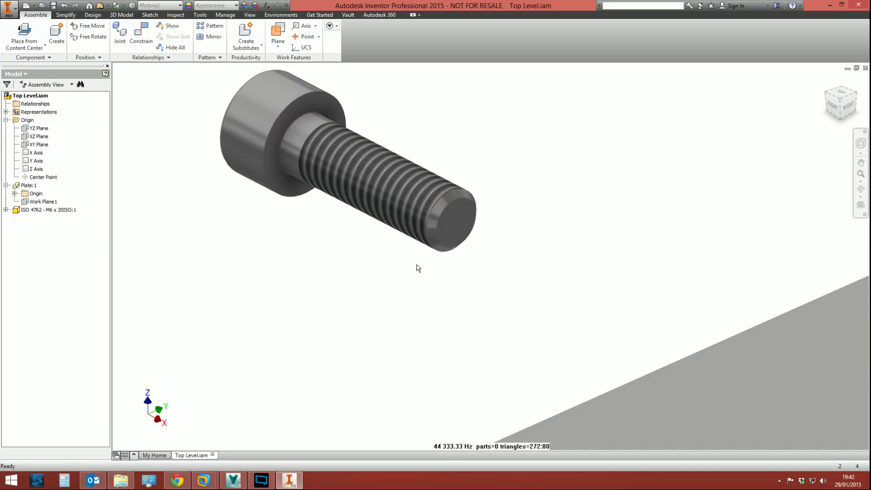
pyautogui.scroll(-5, 352, 262)
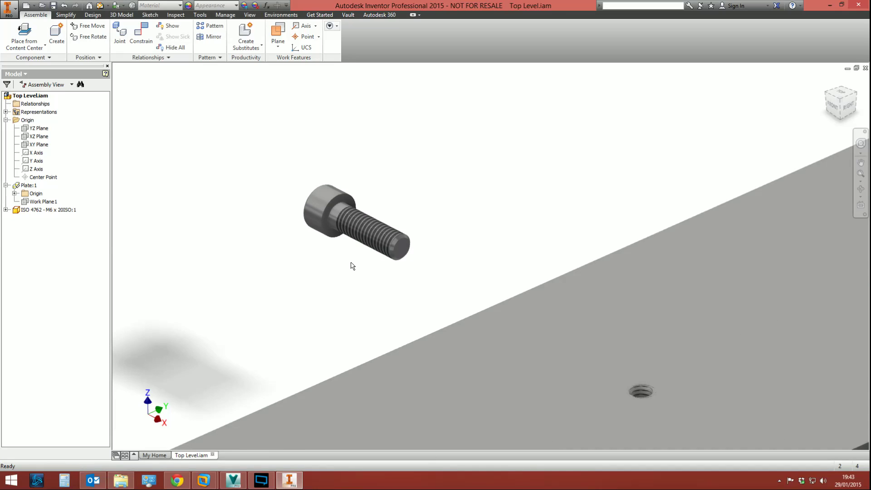
pyautogui.click(361, 227)
pyautogui.rightClick(361, 226)
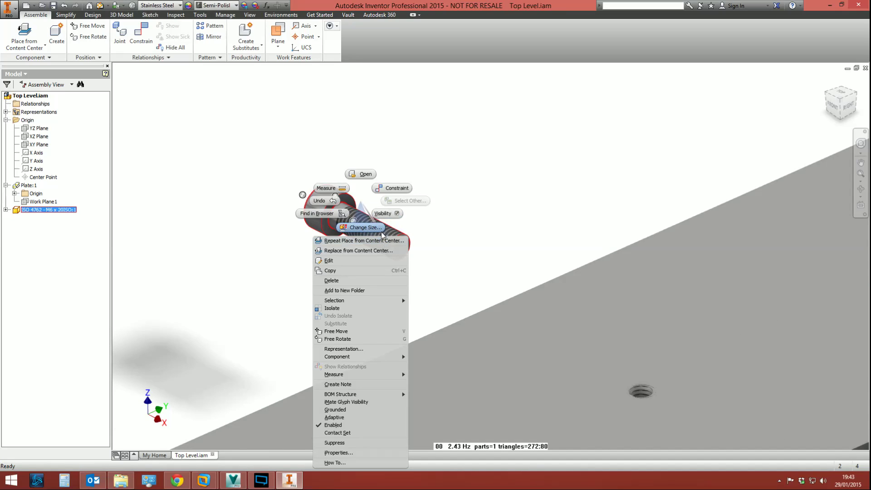
pyautogui.click(363, 175)
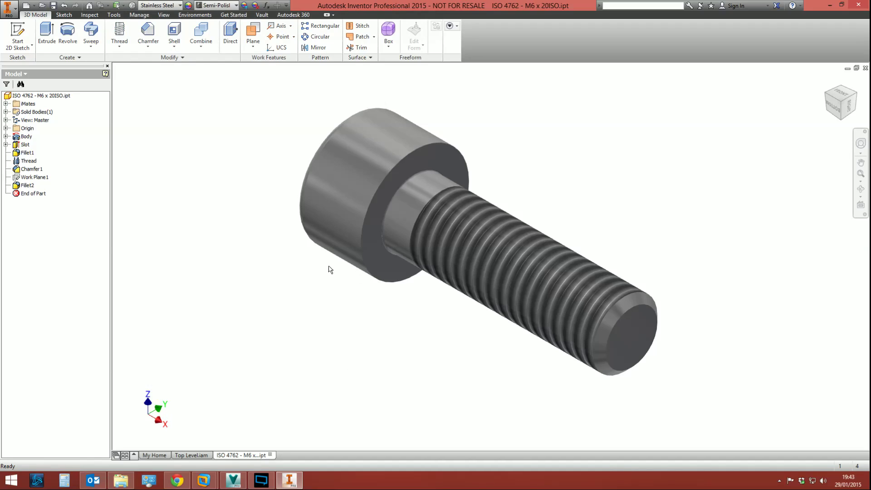
pyautogui.scroll(-4, 313, 267)
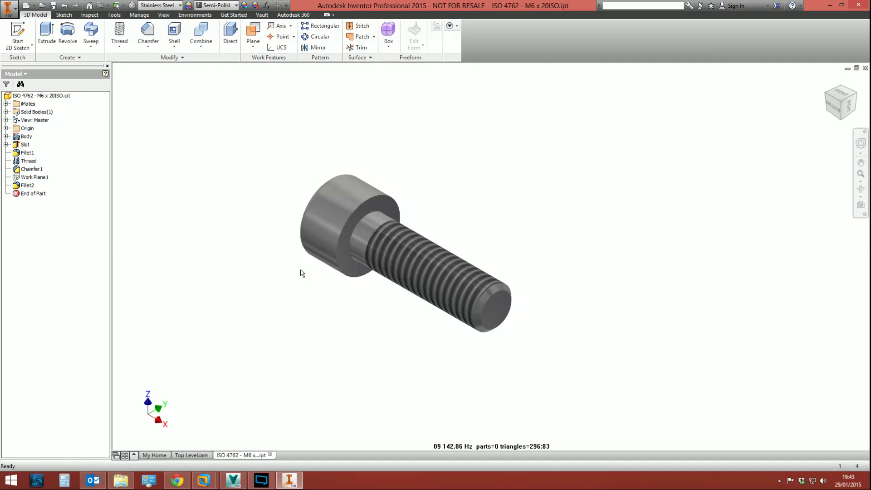
pyautogui.click(114, 14)
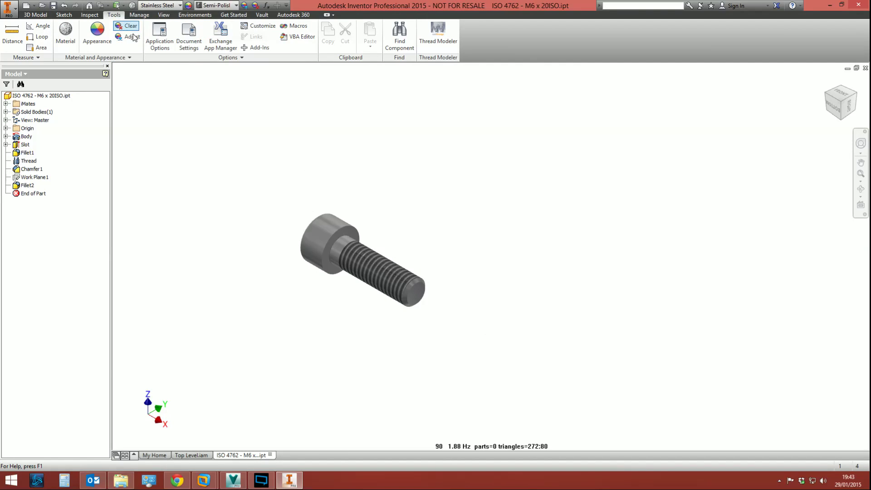
pyautogui.click(438, 37)
pyautogui.moveTo(129, 34); pyautogui.dragTo(254, 75)
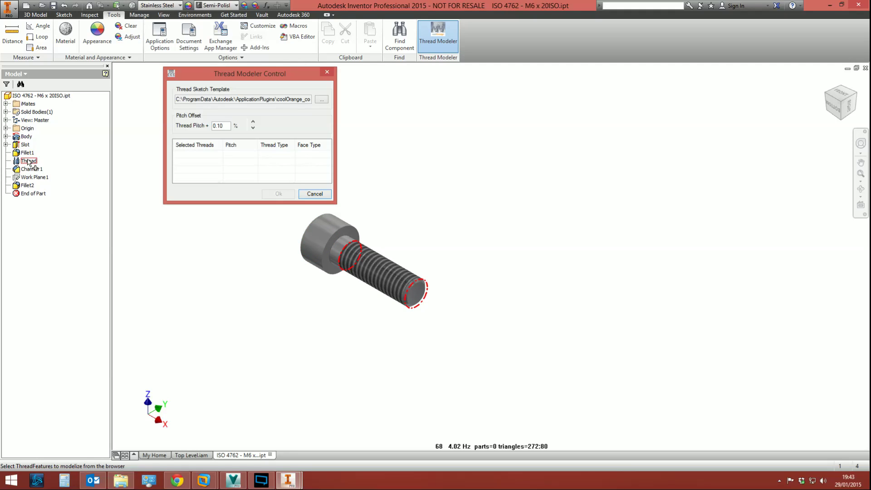
pyautogui.click(28, 161)
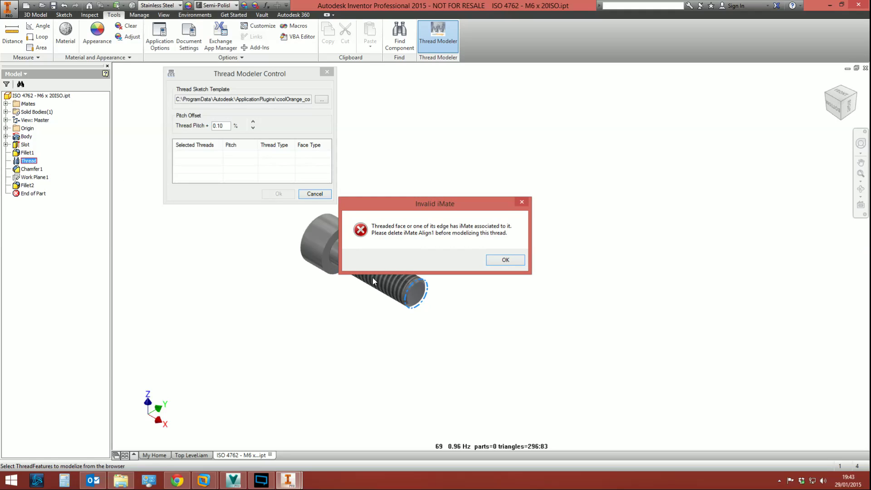
pyautogui.click(490, 262)
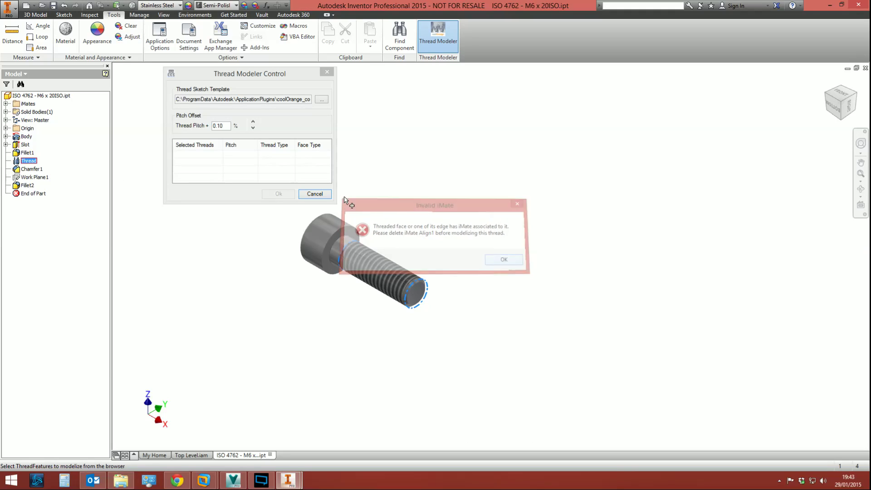
pyautogui.click(314, 194)
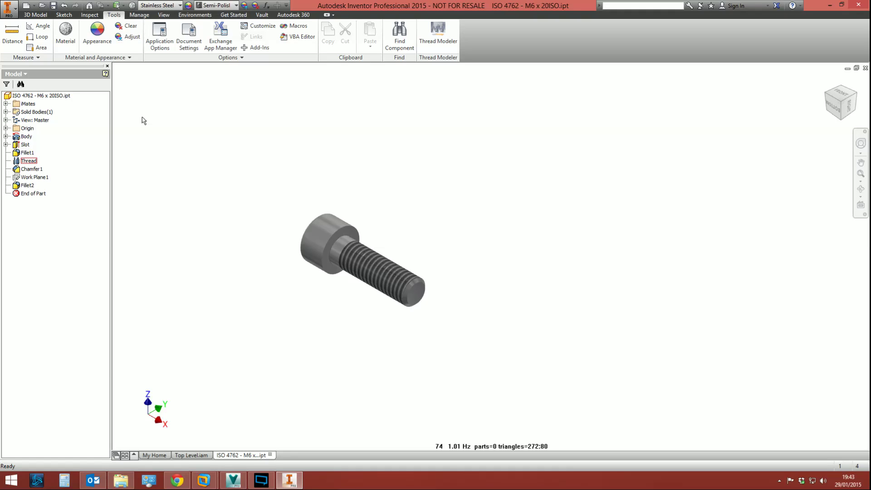
# Delete all three iMates from the bolt part
pyautogui.click(5, 104)
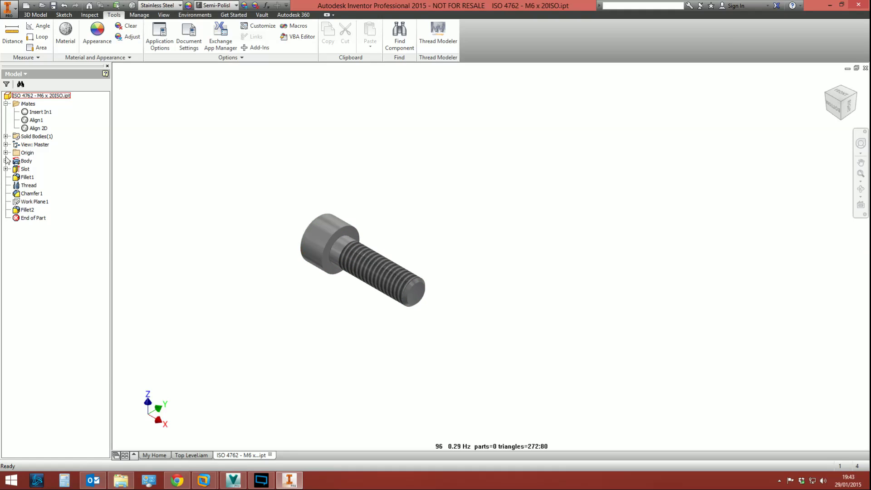
pyautogui.click(39, 111)
pyautogui.keyDown('ctrl'); pyautogui.click(36, 121); pyautogui.keyUp('ctrl')
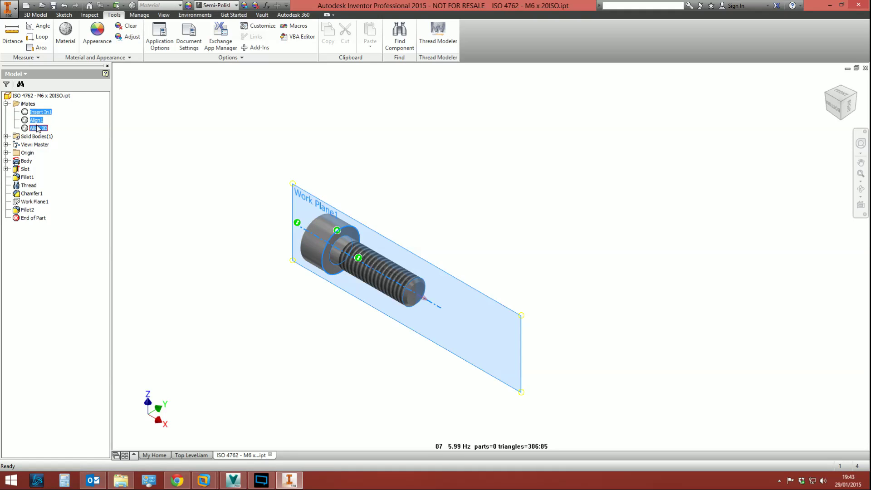
pyautogui.rightClick(35, 122)
pyautogui.click(64, 140)
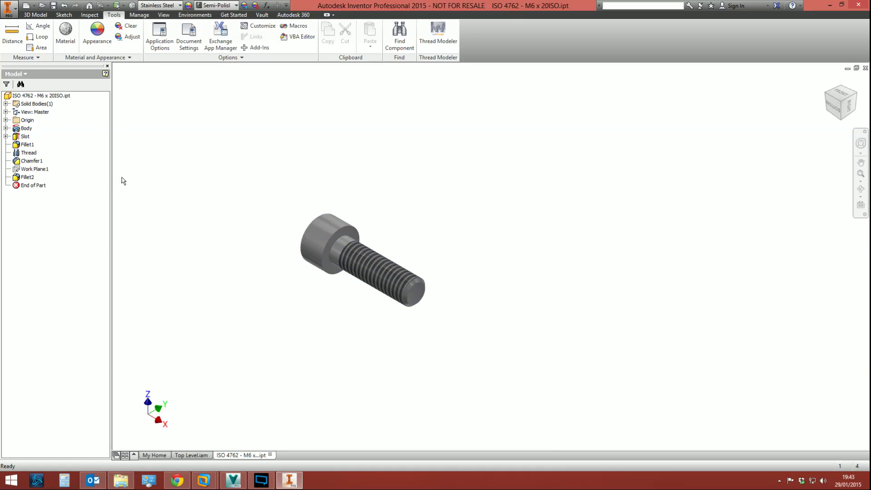
# Convert the bolt's Thread feature into modelled geometry with Thread Modeler
pyautogui.click(438, 36)
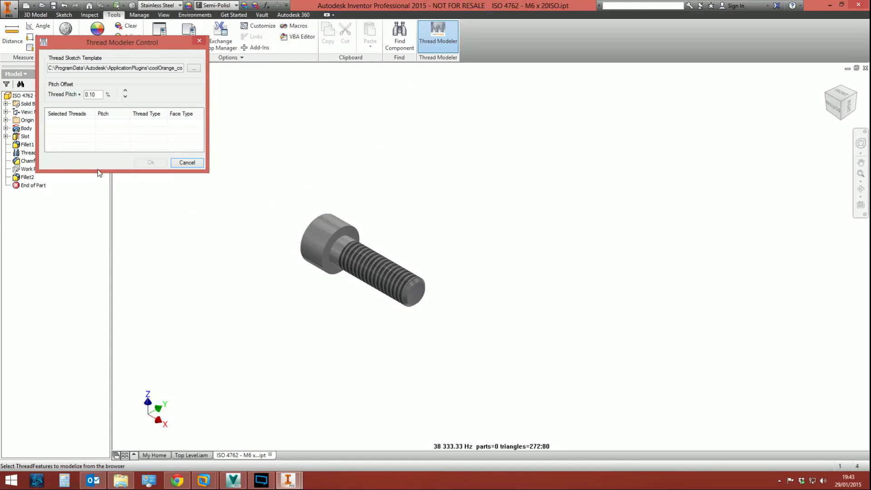
pyautogui.click(17, 154)
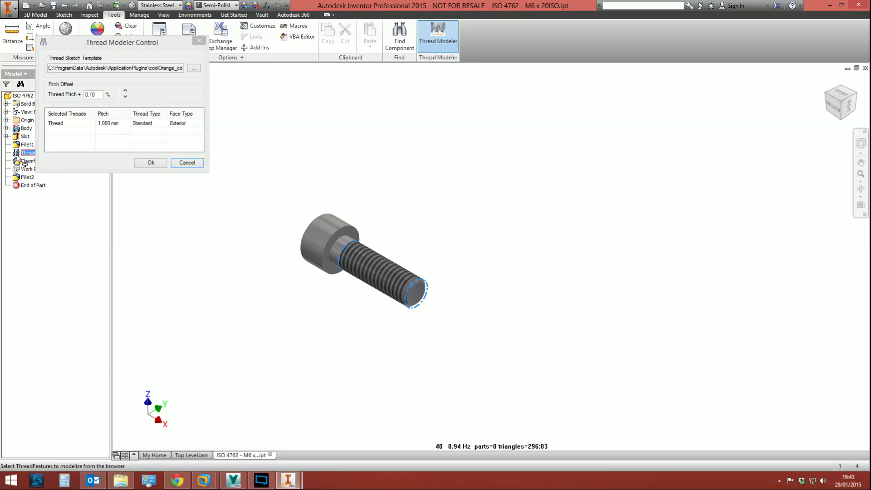
pyautogui.click(151, 163)
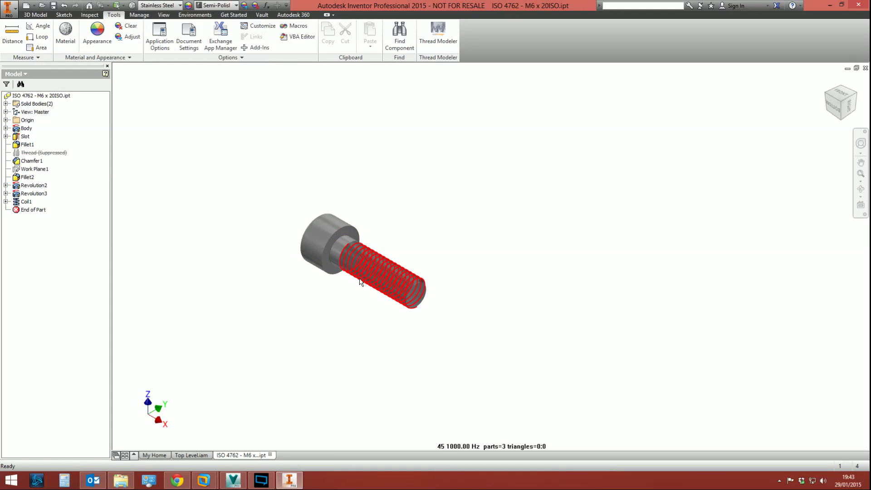
# Zoom in and orbit around the bolt to inspect its modelled helical thread
pyautogui.press('F4')
pyautogui.scroll(3, 371, 312)
pyautogui.moveTo(431, 302); pyautogui.dragTo(485, 309)
pyautogui.press('Escape')
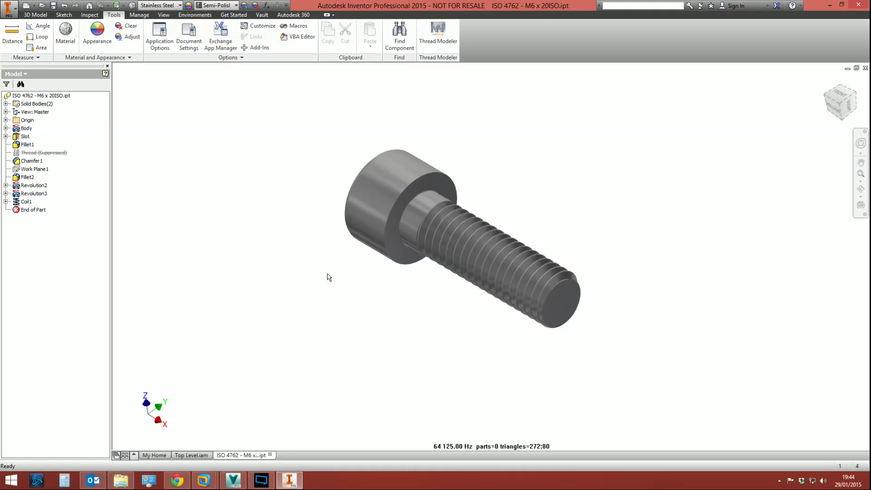
pyautogui.click(8, 8)
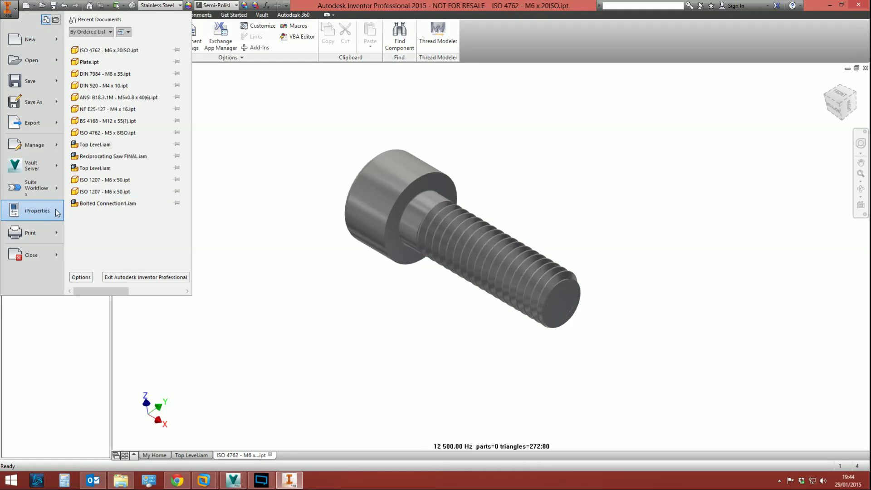
pyautogui.click(38, 213)
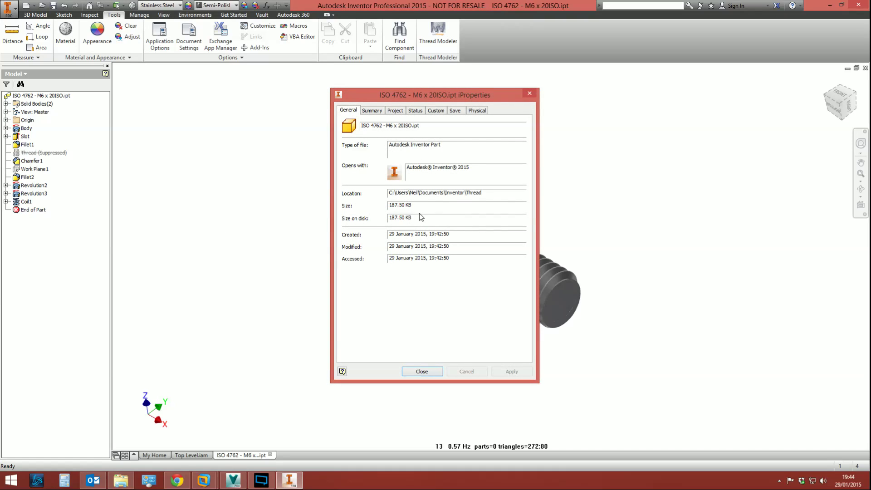
pyautogui.moveTo(420, 209); pyautogui.dragTo(359, 211)
pyautogui.click(531, 93)
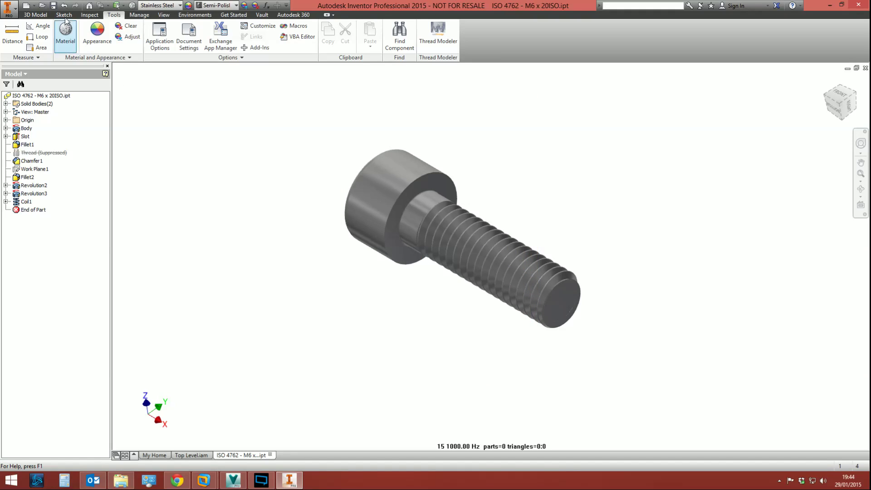
pyautogui.click(26, 201)
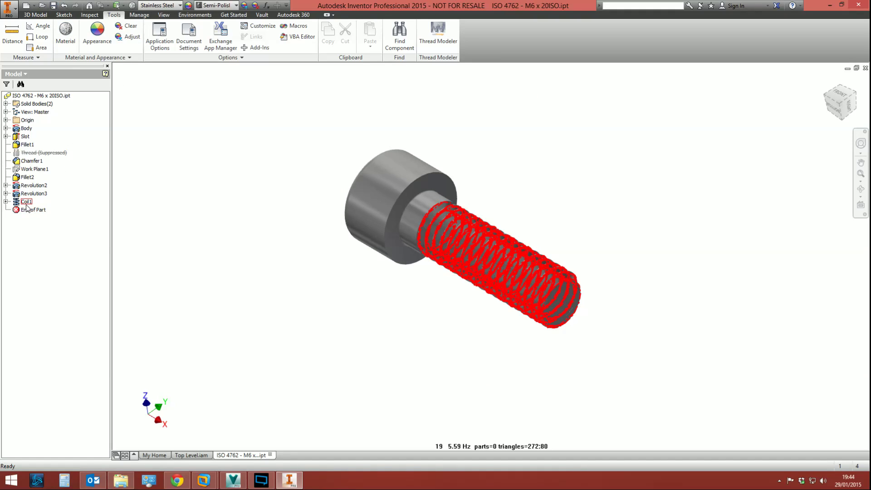
pyautogui.click(8, 8)
pyautogui.click(37, 210)
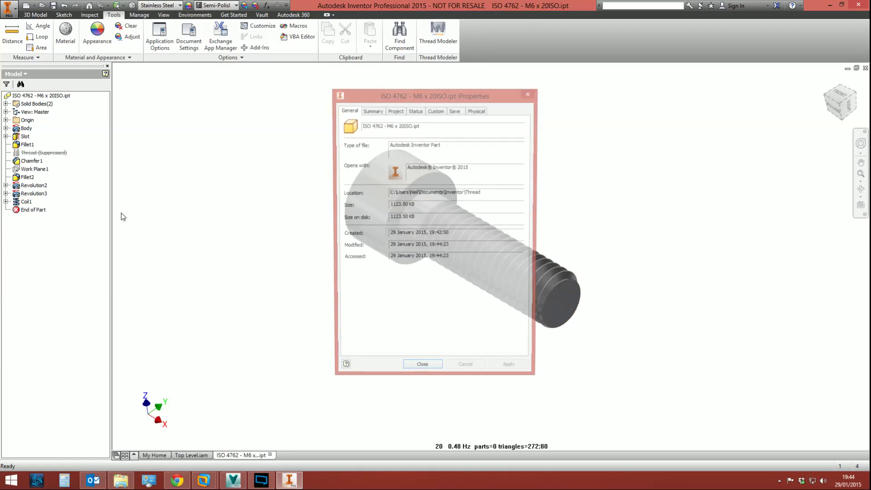
pyautogui.moveTo(449, 205); pyautogui.dragTo(389, 204)
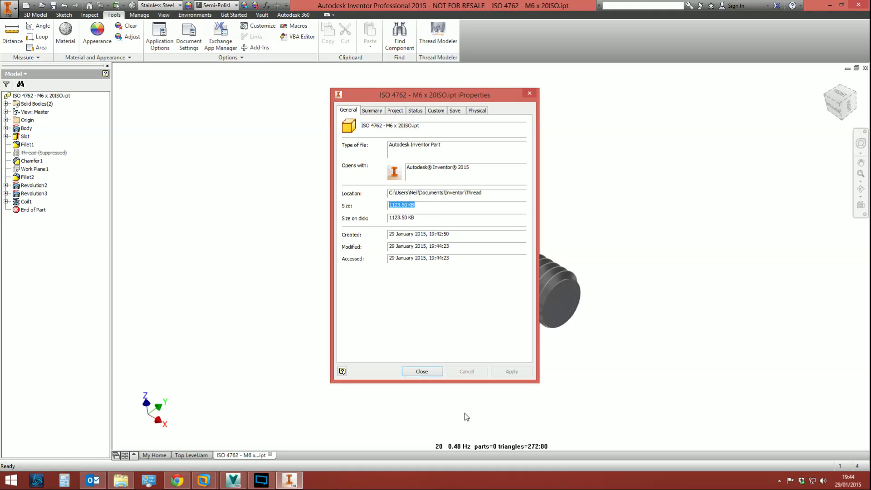
pyautogui.click(530, 94)
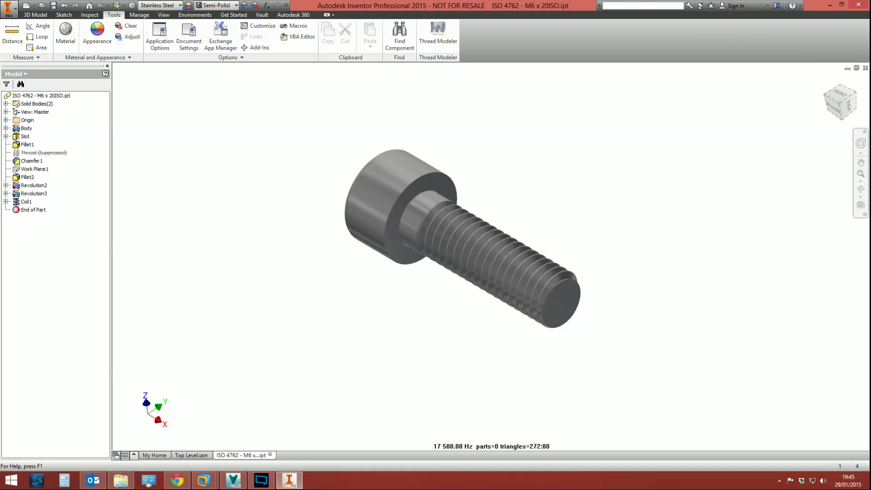
# Close the bolt part and free-rotate the bolt upright in the assembly
pyautogui.click(865, 67)
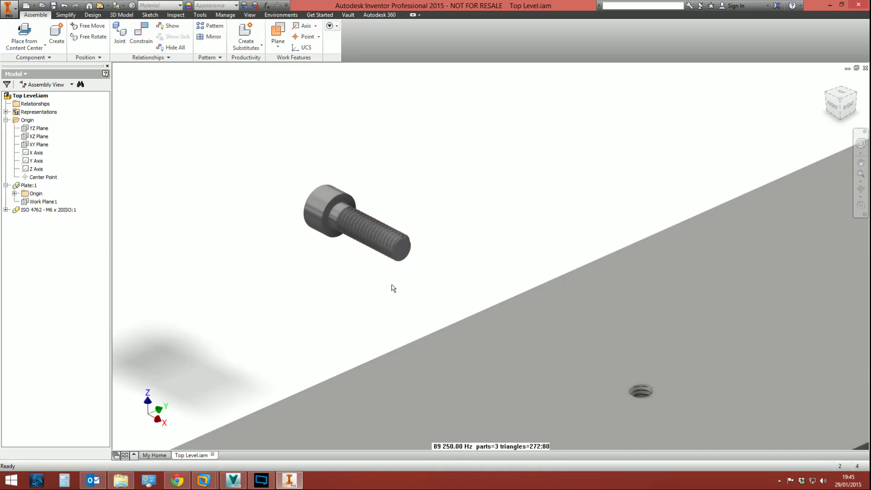
pyautogui.click(337, 216)
pyautogui.press('g')
pyautogui.moveTo(345, 213); pyautogui.dragTo(402, 237)
pyautogui.rightClick(405, 238)
pyautogui.press('Escape')
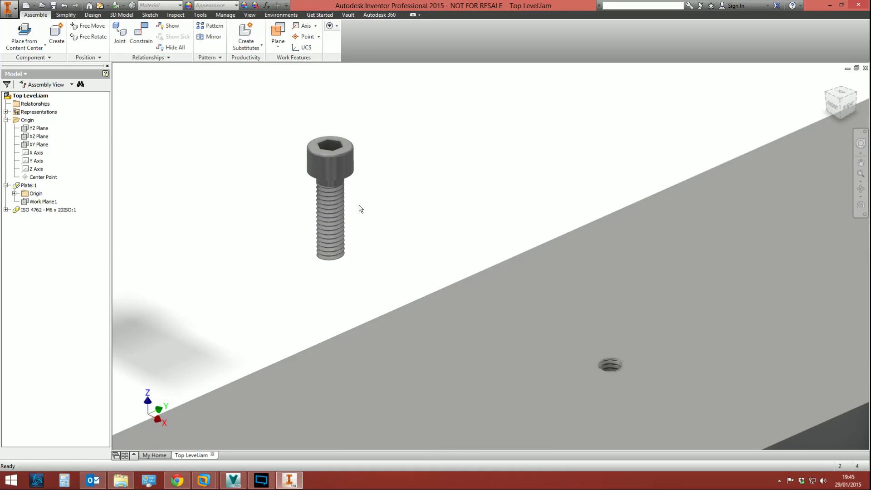
# Move the bolt onto the plate next to the threaded hole
pyautogui.moveTo(496, 301); pyautogui.dragTo(391, 251, button='middle')
pyautogui.moveTo(235, 122); pyautogui.dragTo(427, 192)
pyautogui.click(357, 200)
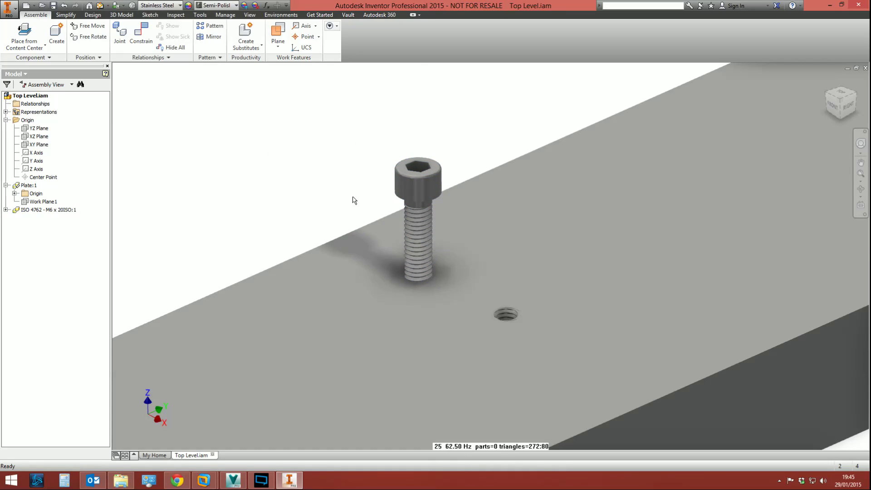
# Mate the bolt's cylindrical face to the plate's hole, then drag it down into the hole
pyautogui.click(141, 34)
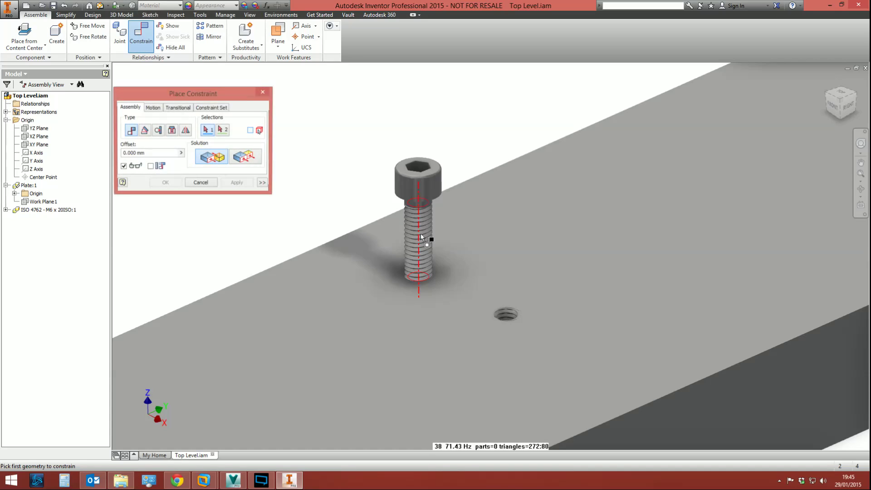
pyautogui.click(421, 189)
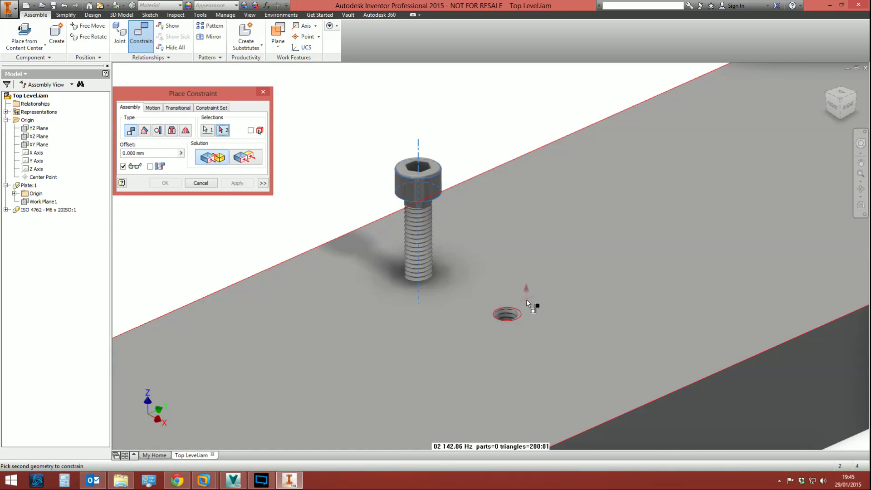
pyautogui.click(508, 316)
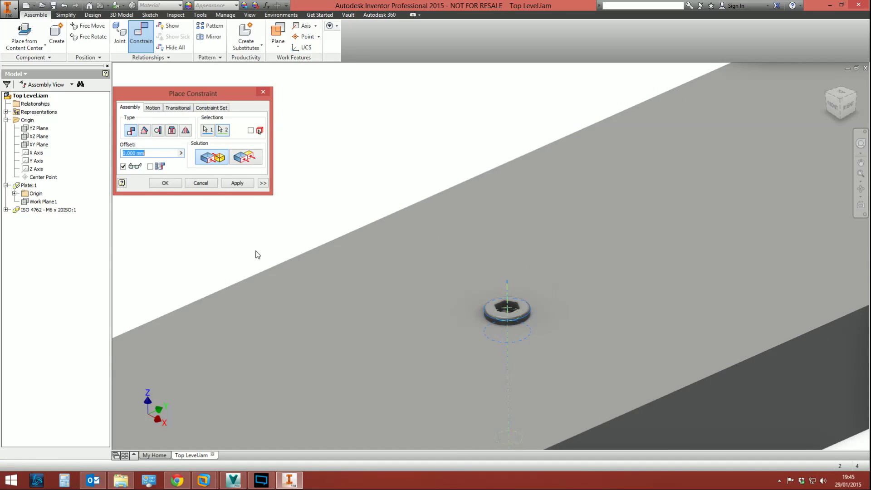
pyautogui.click(236, 183)
pyautogui.click(201, 183)
pyautogui.moveTo(517, 324); pyautogui.dragTo(496, 209)
pyautogui.click(402, 127)
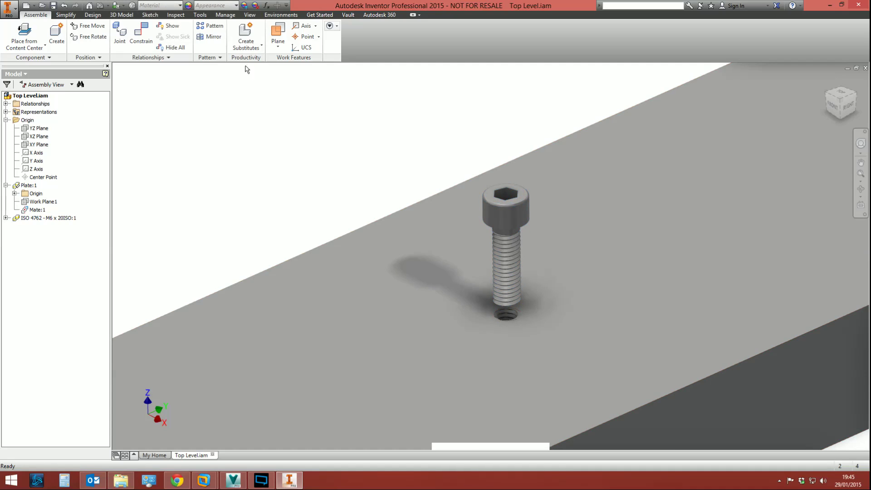
# Cut a half section through Work Plane1 and view the assembly from the front
pyautogui.click(250, 14)
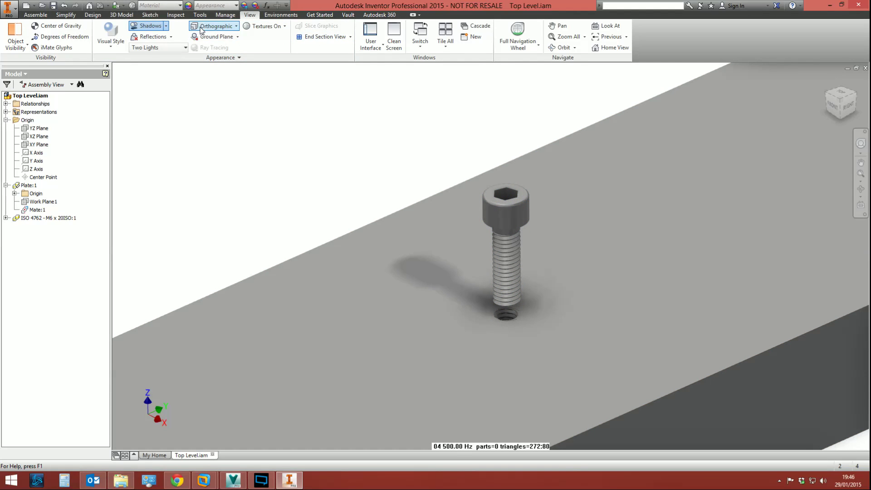
pyautogui.click(351, 37)
pyautogui.click(334, 64)
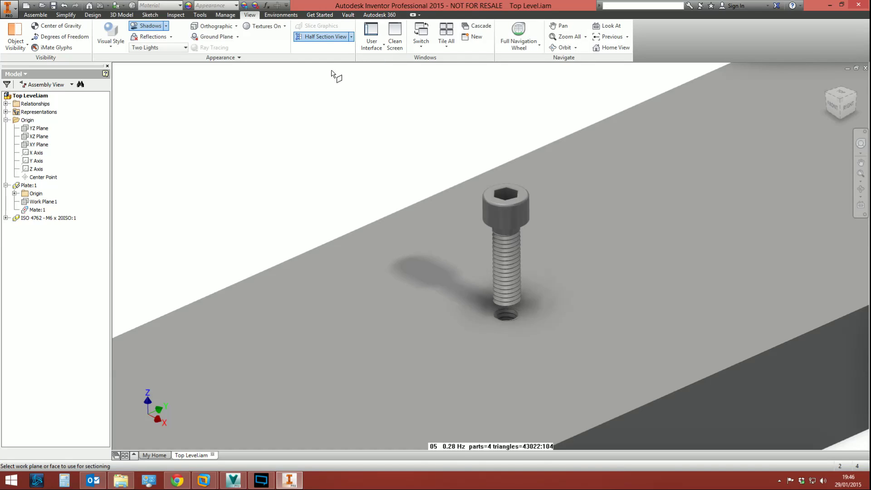
pyautogui.click(47, 201)
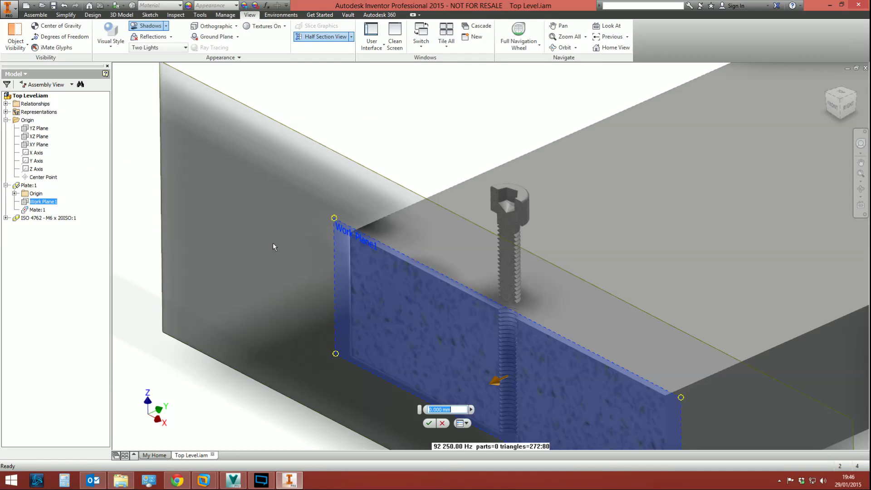
pyautogui.rightClick(396, 136)
pyautogui.click(442, 130)
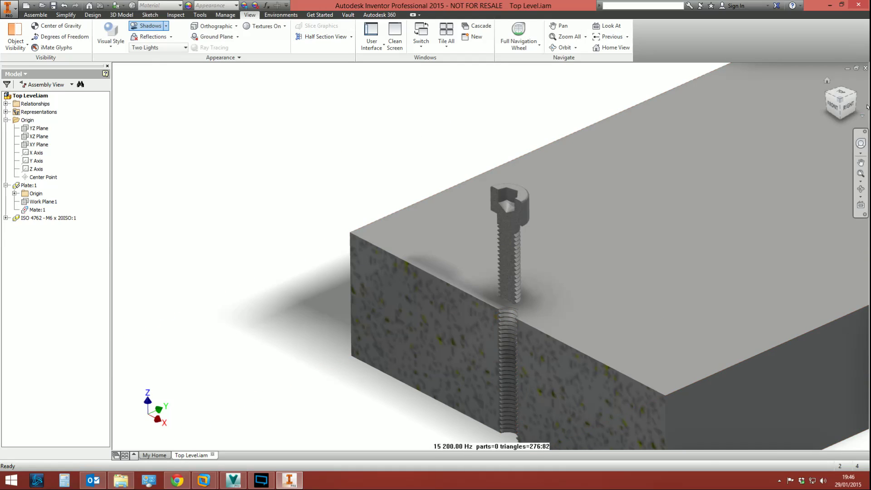
pyautogui.press('F5')
# Zoom into the section and drag the bolt until its thread meets the top of the hole
pyautogui.scroll(5, 502, 247)
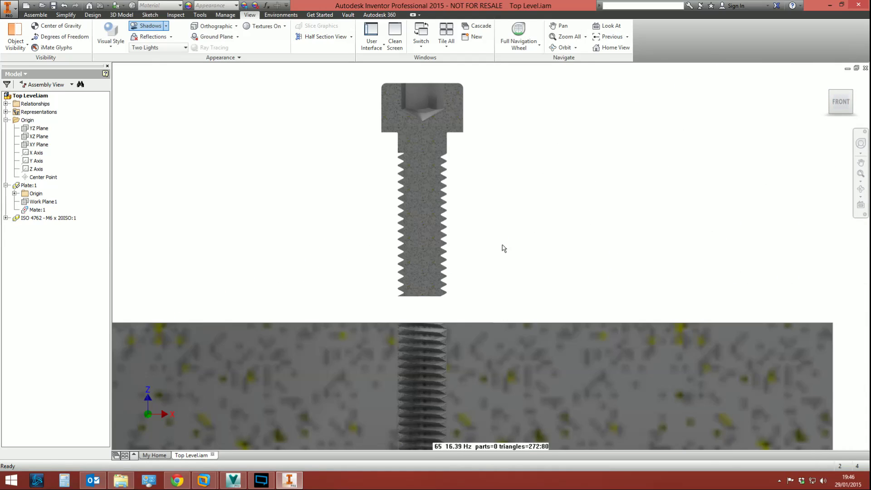
pyautogui.moveTo(456, 302); pyautogui.dragTo(455, 229, button='middle')
pyautogui.moveTo(425, 197); pyautogui.dragTo(410, 271)
pyautogui.scroll(5, 410, 271)
pyautogui.moveTo(416, 144); pyautogui.dragTo(476, 90)
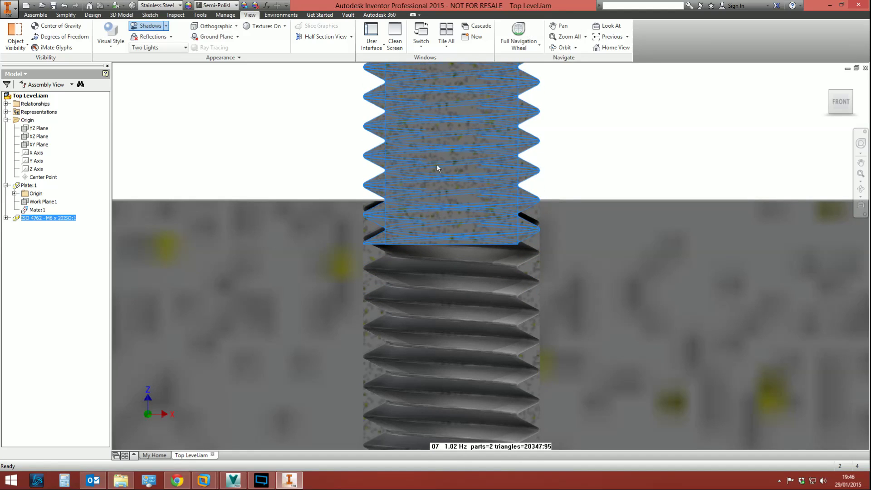
pyautogui.keyDown('shift'); pyautogui.moveTo(401, 179); pyautogui.dragTo(492, 337, button='middle'); pyautogui.keyUp('shift')
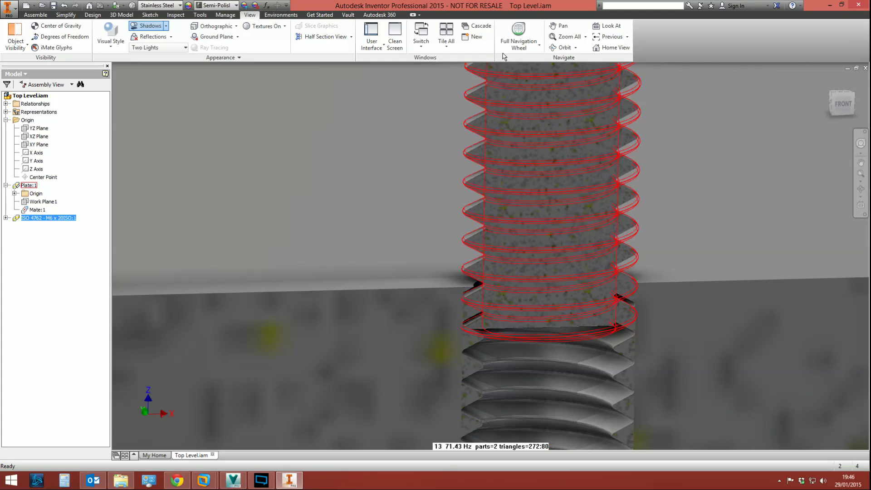
# Add a Transitional constraint between the bolt's thread surface and the hole's thread
pyautogui.scroll(8, 154, 50)
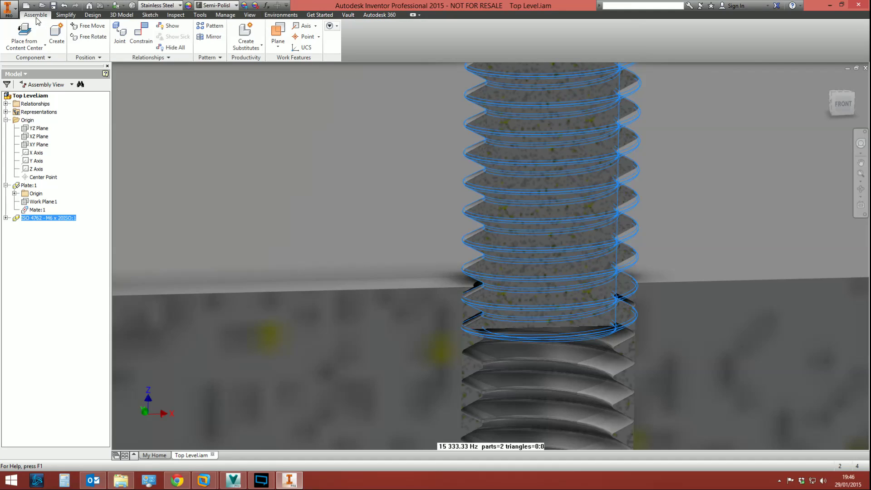
pyautogui.click(146, 38)
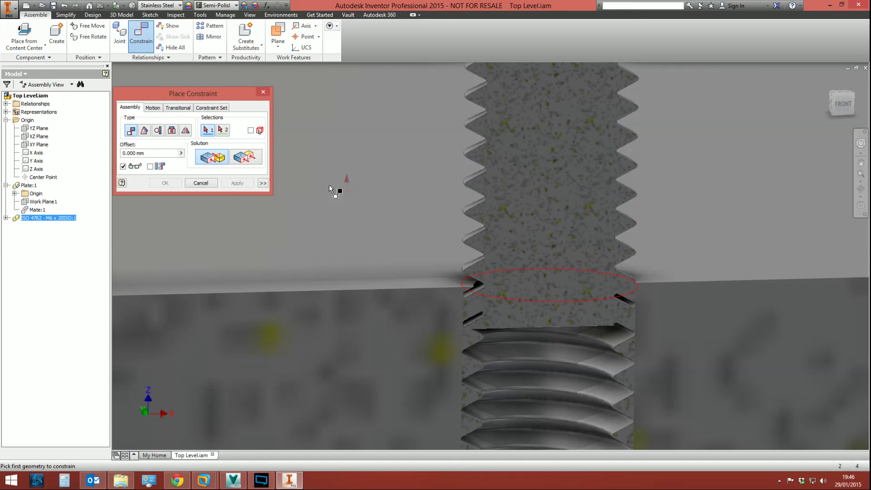
pyautogui.click(179, 107)
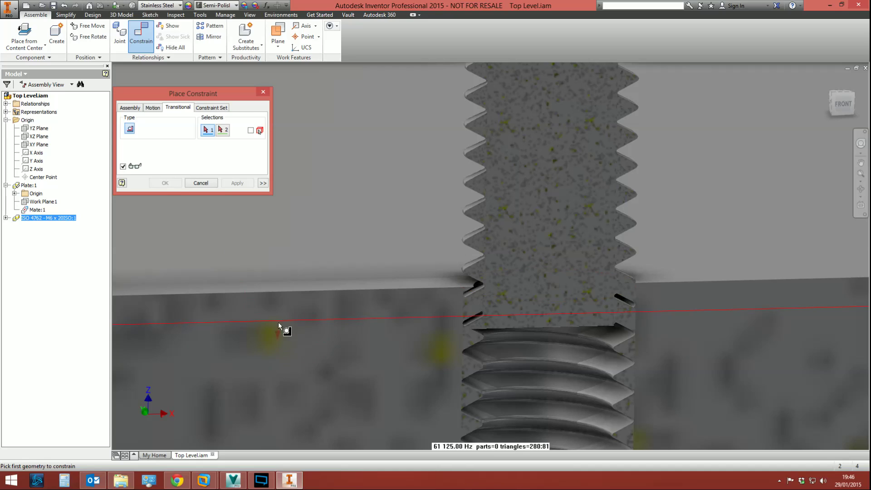
pyautogui.scroll(-3, 524, 291)
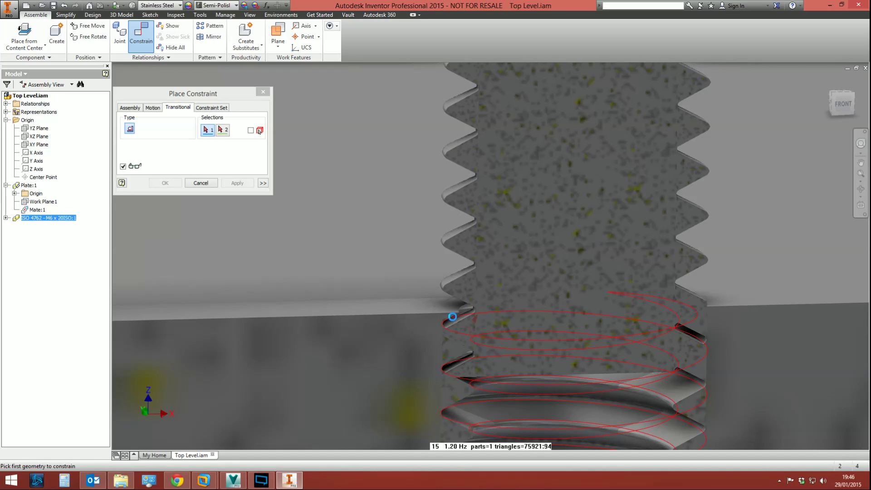
pyautogui.scroll(-3, 467, 319)
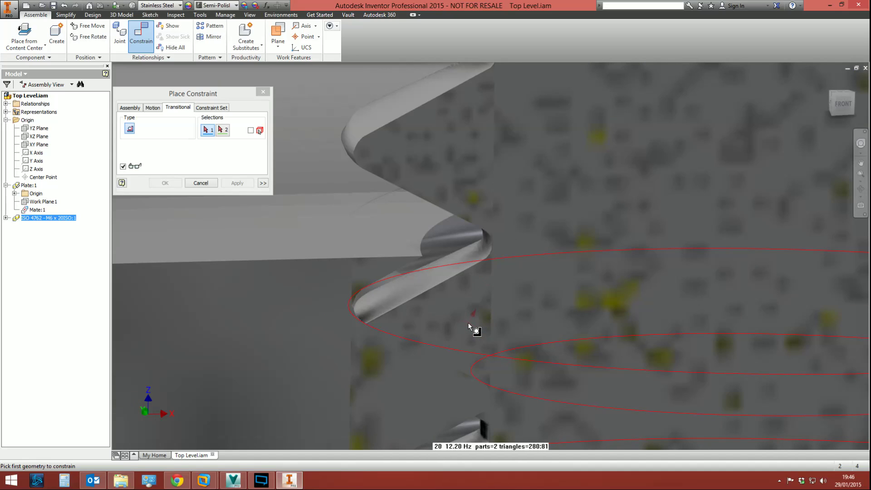
pyautogui.click(456, 254)
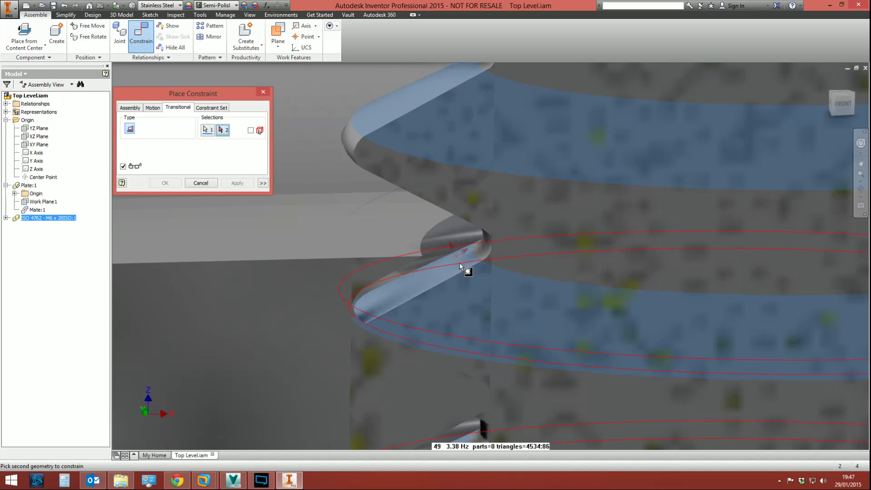
pyautogui.press('F4')
pyautogui.moveTo(452, 265); pyautogui.dragTo(436, 259)
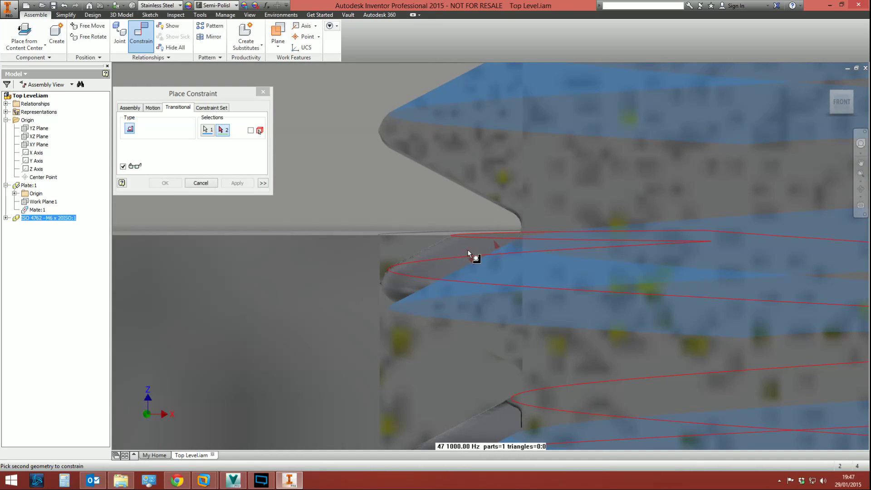
pyautogui.click(469, 250)
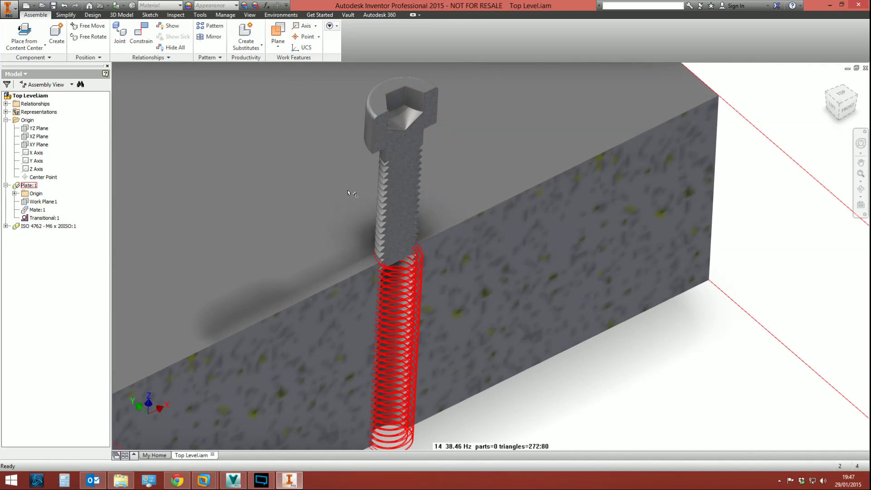
# End the section view to show the full assembly again
pyautogui.click(250, 14)
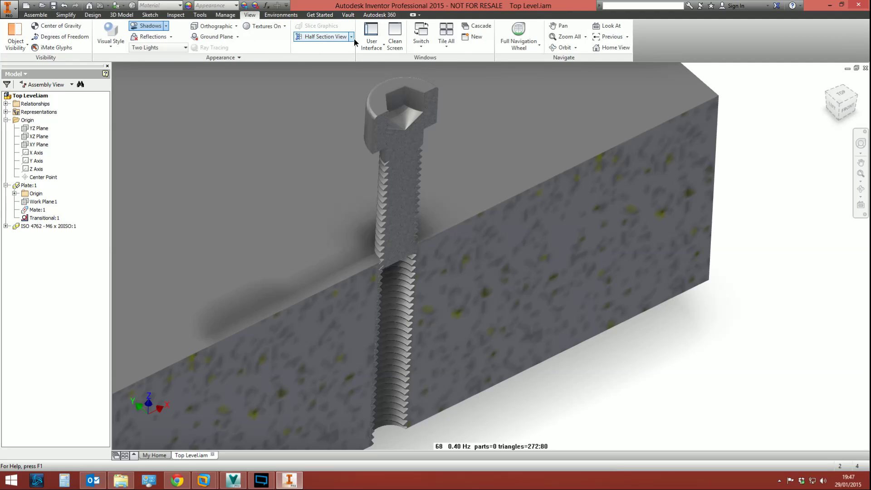
pyautogui.click(351, 36)
pyautogui.click(332, 105)
# Drag the bolt down into the plate's threaded hole
pyautogui.keyDown('shift'); pyautogui.moveTo(522, 254); pyautogui.dragTo(581, 116, button='middle'); pyautogui.keyUp('shift')
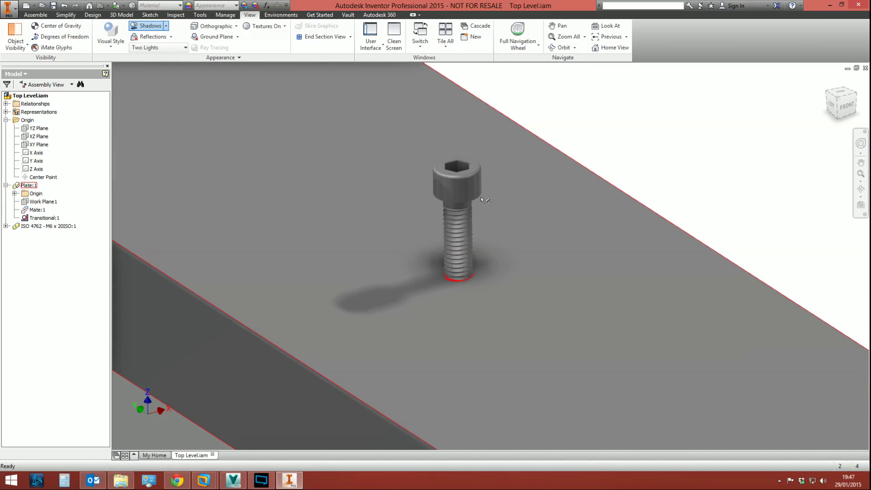
pyautogui.click(452, 193)
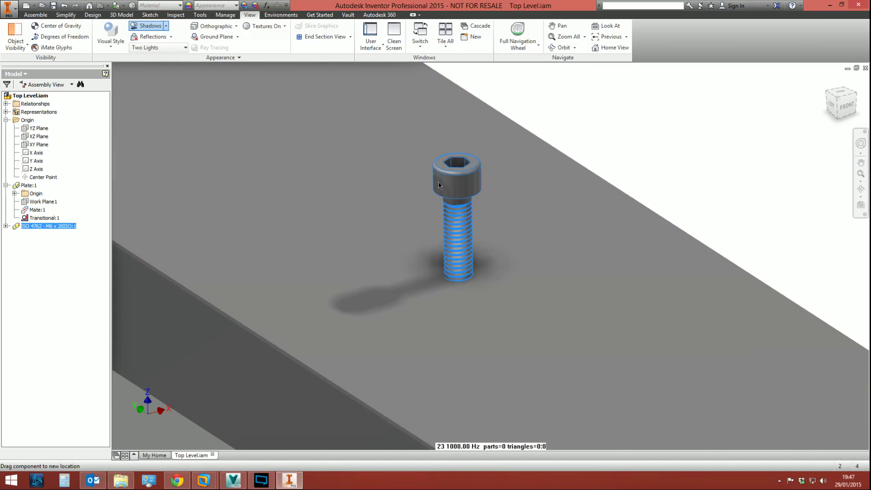
pyautogui.moveTo(480, 198); pyautogui.dragTo(450, 212)
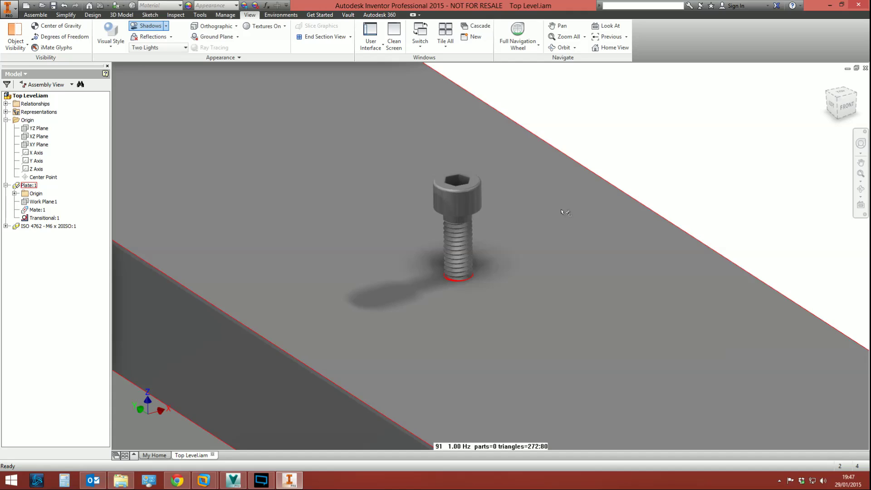
# Add a directed angle constraint between the bolt's XZ Plane and the assembly XZ Plane
pyautogui.click(42, 15)
pyautogui.click(141, 36)
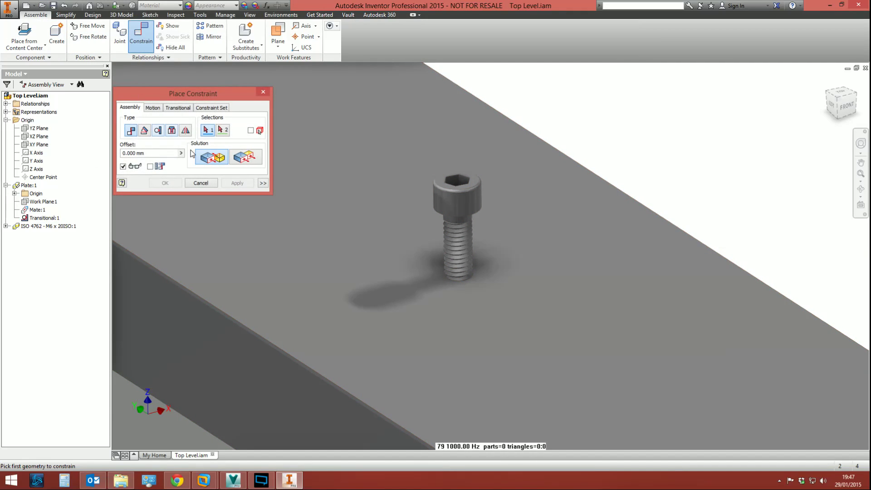
pyautogui.click(144, 131)
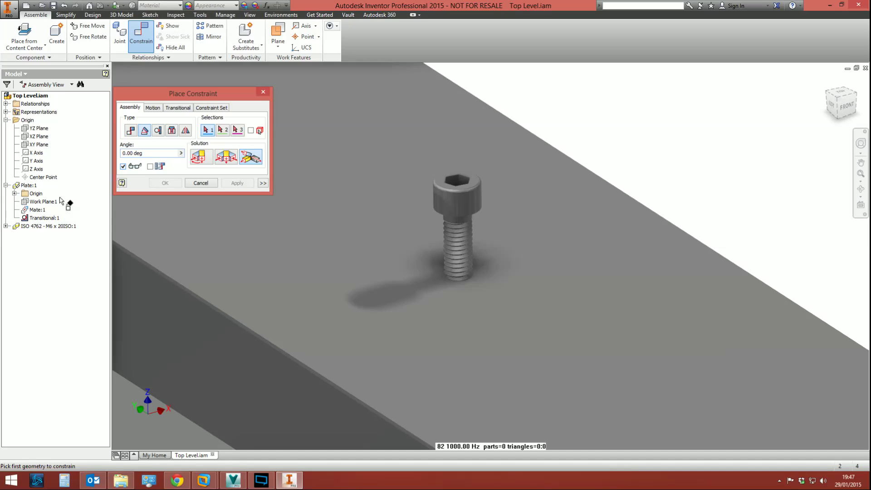
pyautogui.click(6, 225)
pyautogui.click(14, 234)
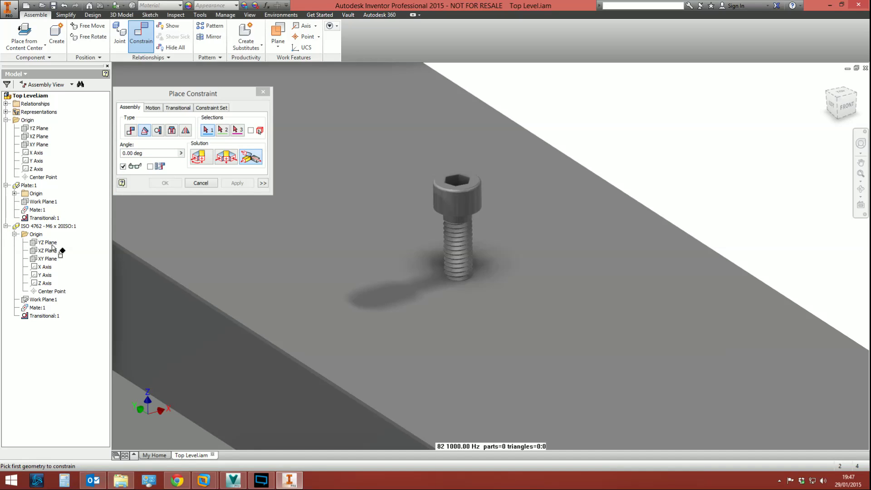
pyautogui.click(52, 245)
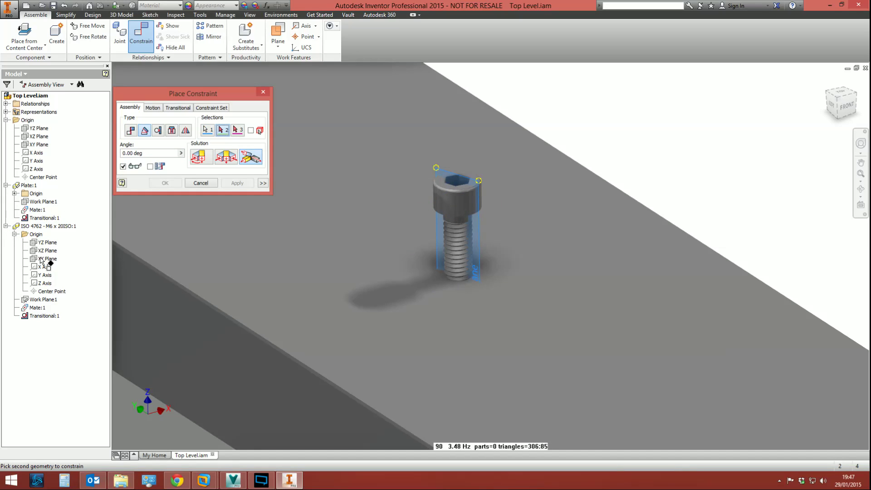
pyautogui.click(40, 137)
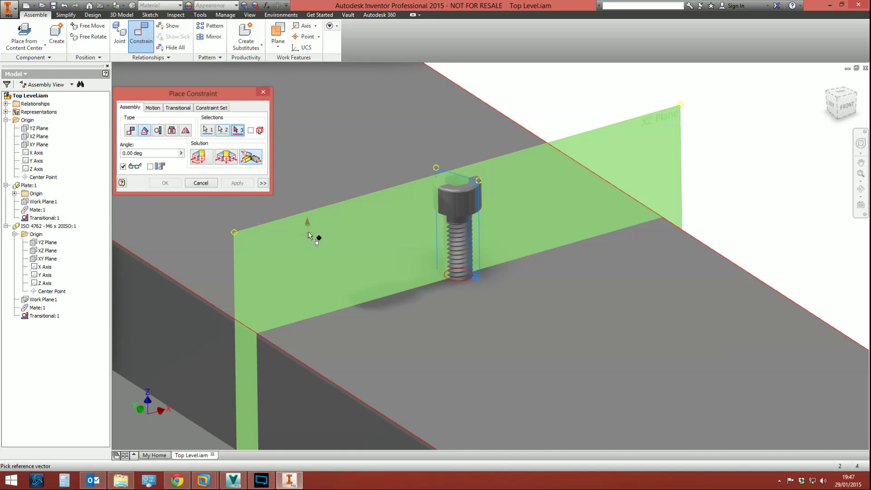
pyautogui.click(202, 163)
pyautogui.click(237, 183)
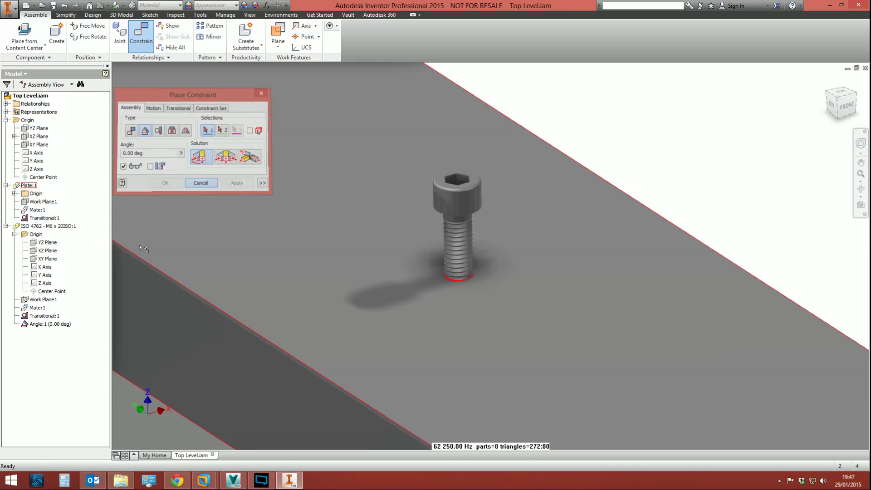
# Rename the new Angle:1 constraint to 'IT TURNS'
pyautogui.press('Escape')
pyautogui.click(38, 324)
pyautogui.click(38, 324)
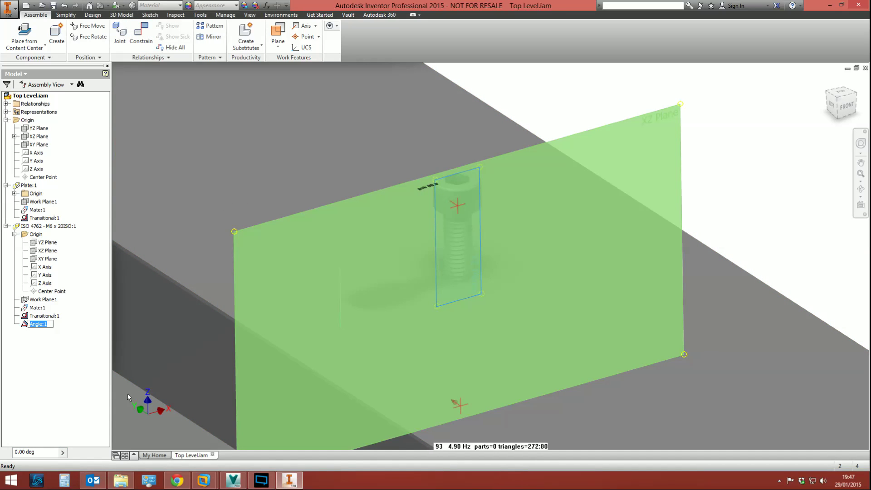
pyautogui.write('IT TURNS')
pyautogui.press('Return')
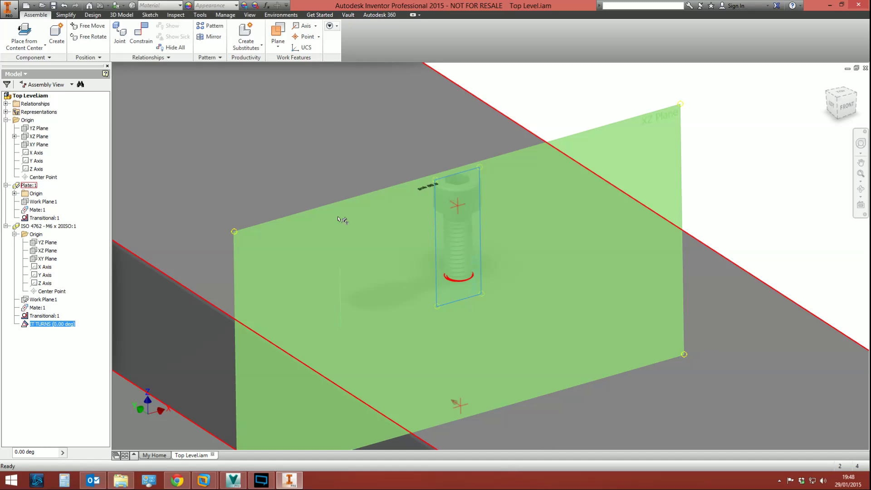
pyautogui.click(512, 91)
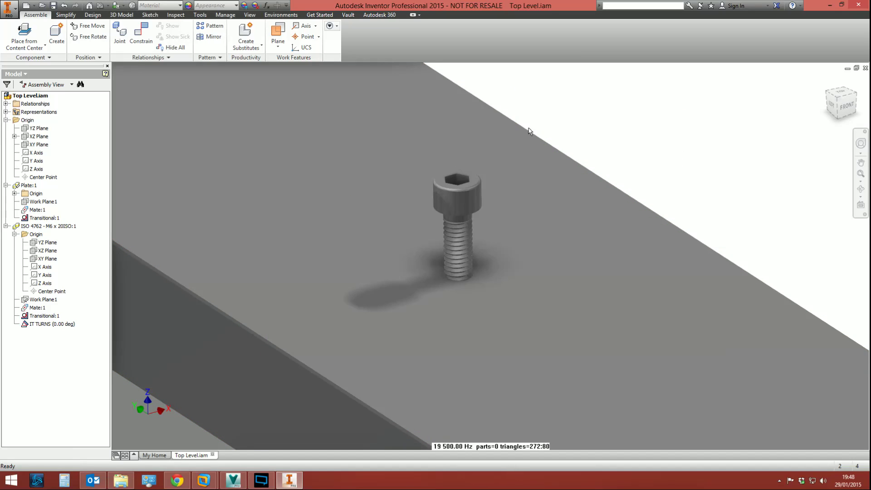
# Set up driving IT TURNS with a 10 deg increment and an end value of 3000 deg
pyautogui.rightClick(46, 324)
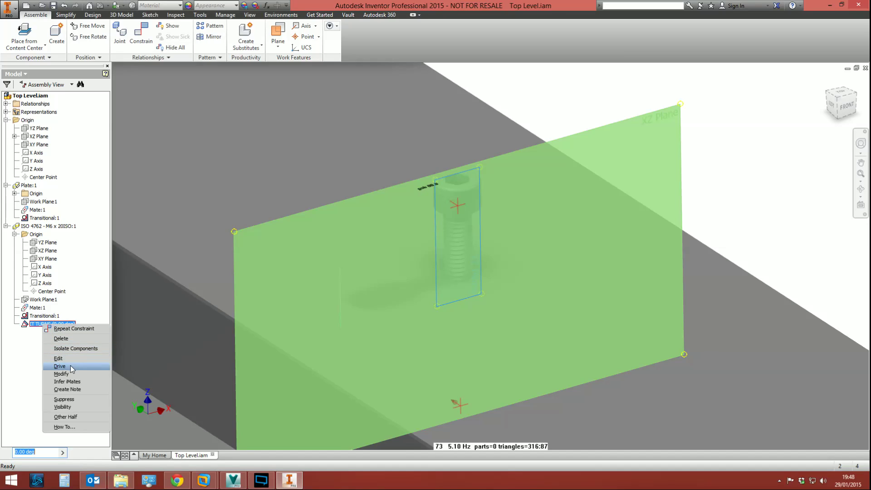
pyautogui.click(63, 366)
pyautogui.click(271, 152)
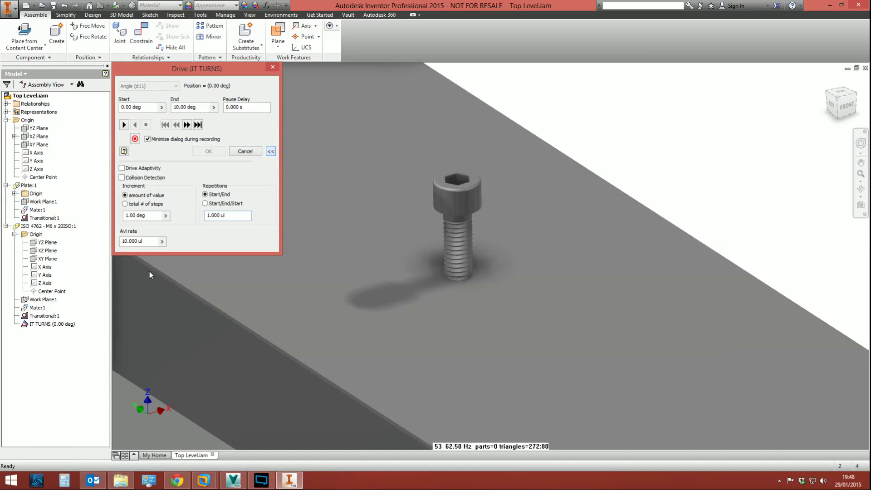
pyautogui.click(127, 215)
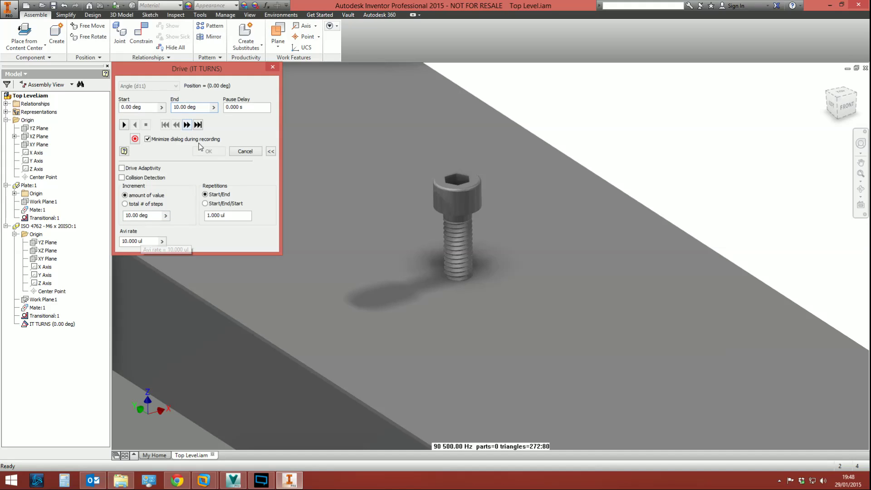
pyautogui.doubleClick(177, 108)
pyautogui.write('3000')
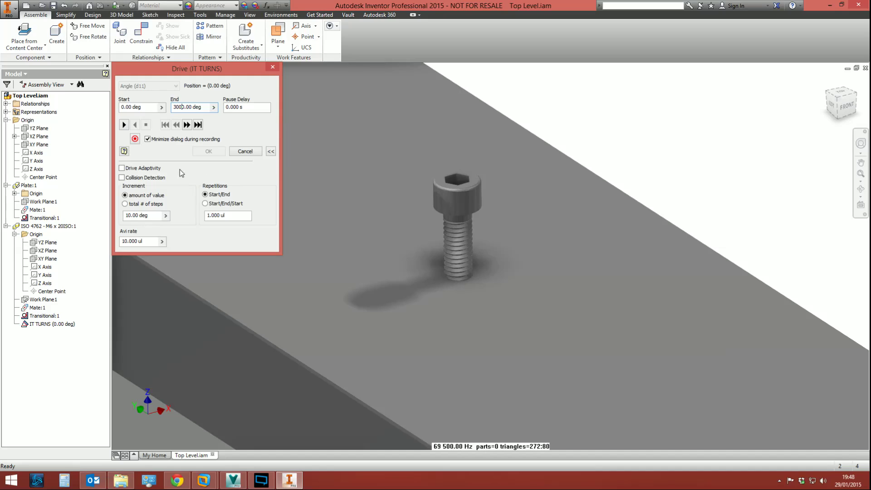
# Play the drive forward, in reverse and forward again, restore the home view, then bring up the threadModeler browser page
pyautogui.click(125, 124)
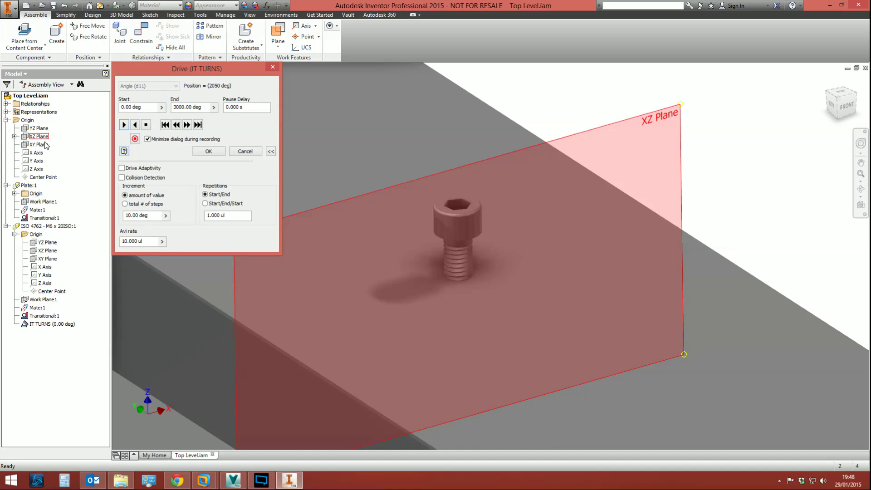
pyautogui.click(135, 124)
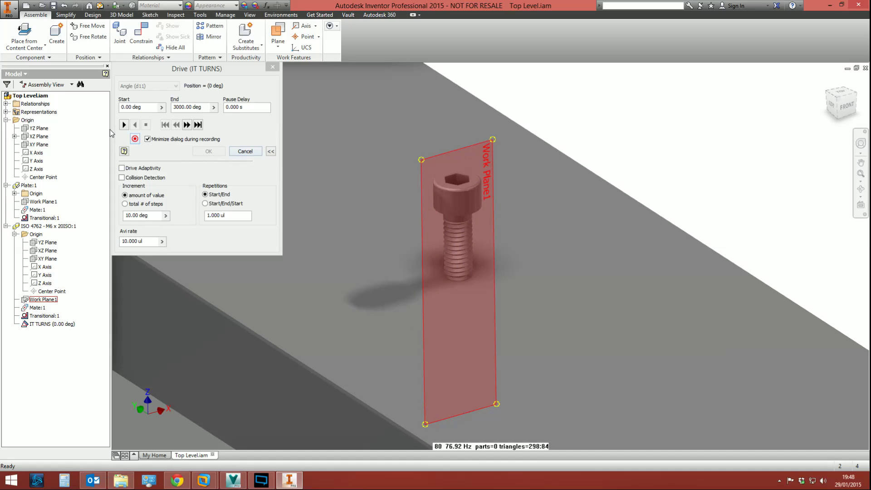
pyautogui.click(124, 127)
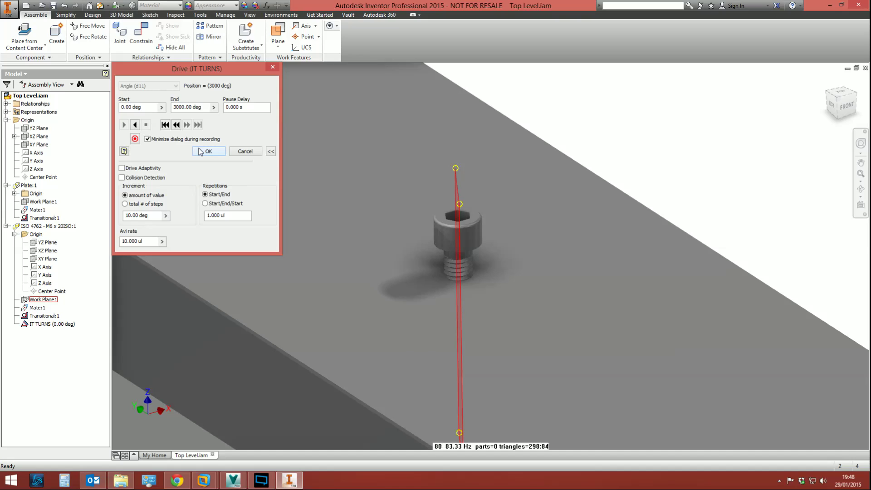
pyautogui.click(247, 151)
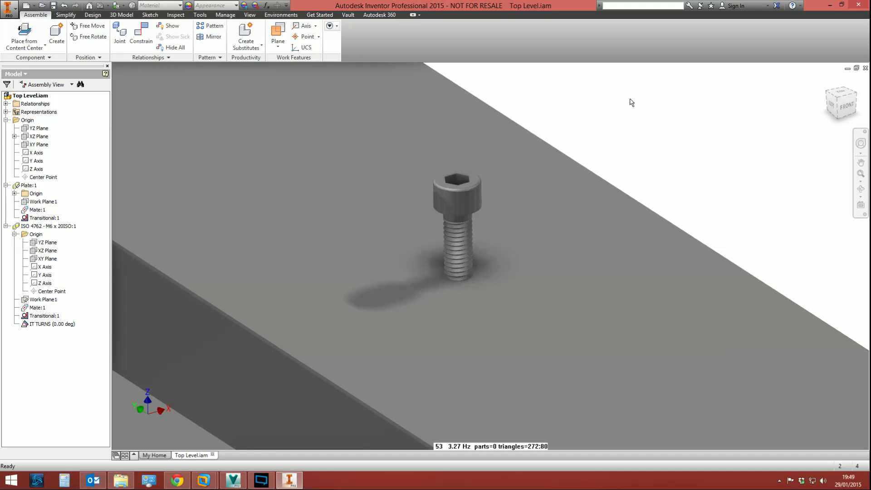
pyautogui.press('F6')
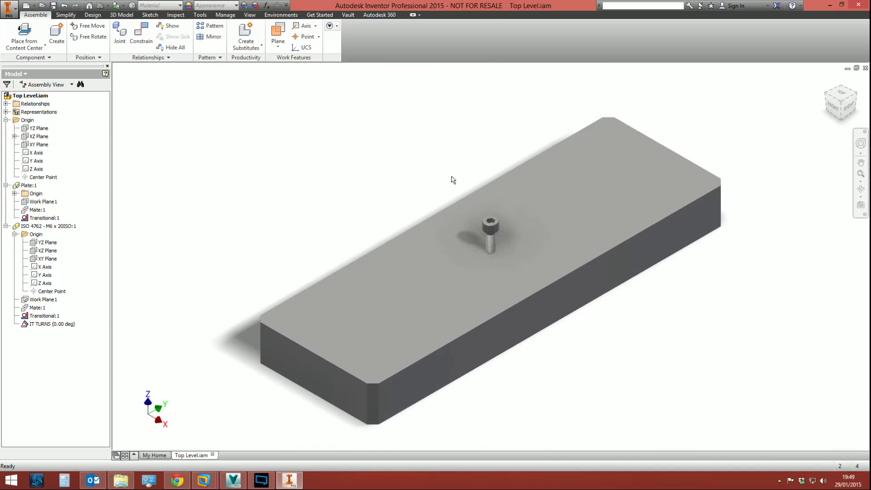
pyautogui.click(177, 479)
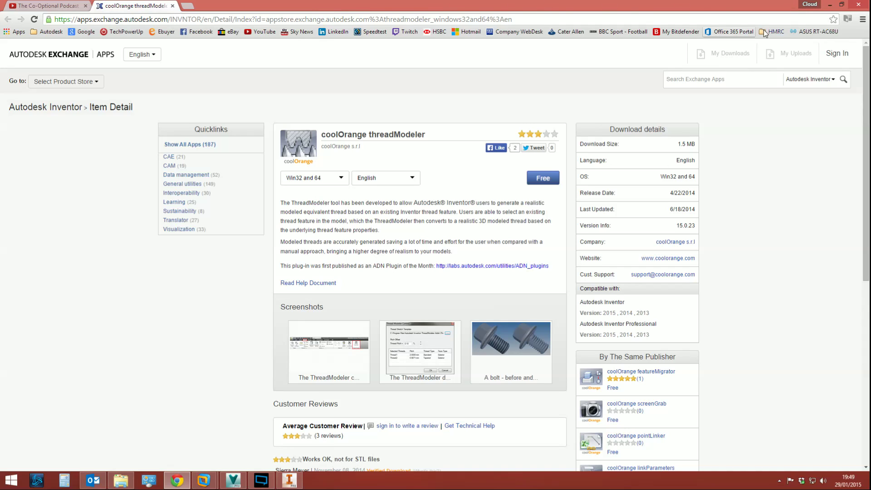
pyautogui.click(829, 5)
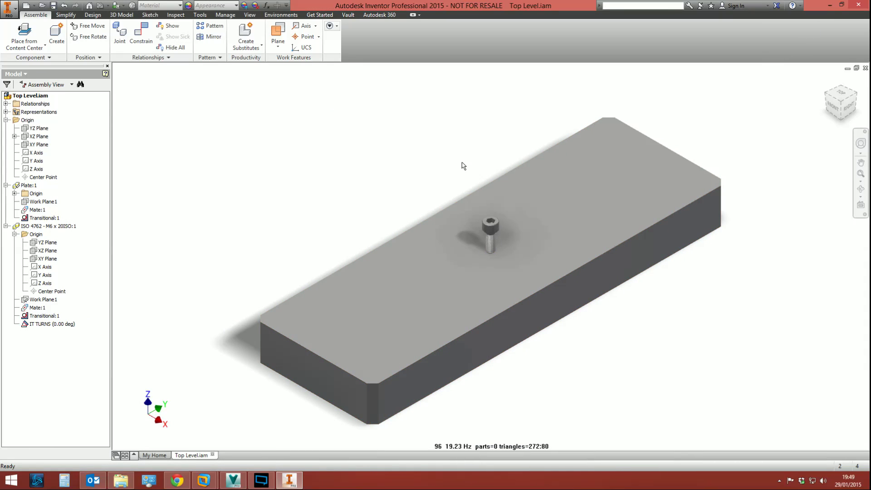